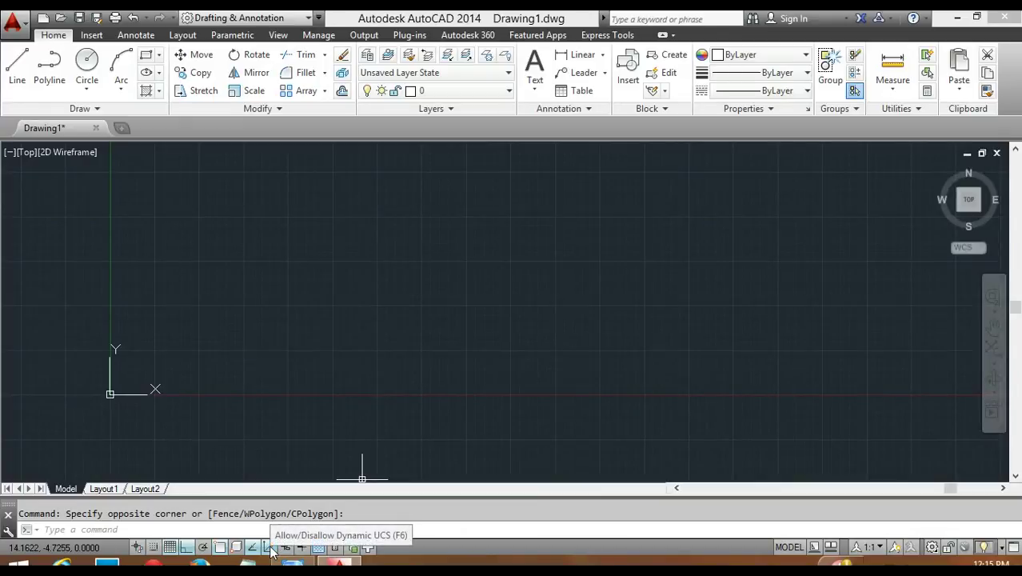
# Step: Turn off Dynamic UCS, Object Snap Tracking, Ortho Mode and Grid Display on the status bar
pyautogui.click(270, 549)
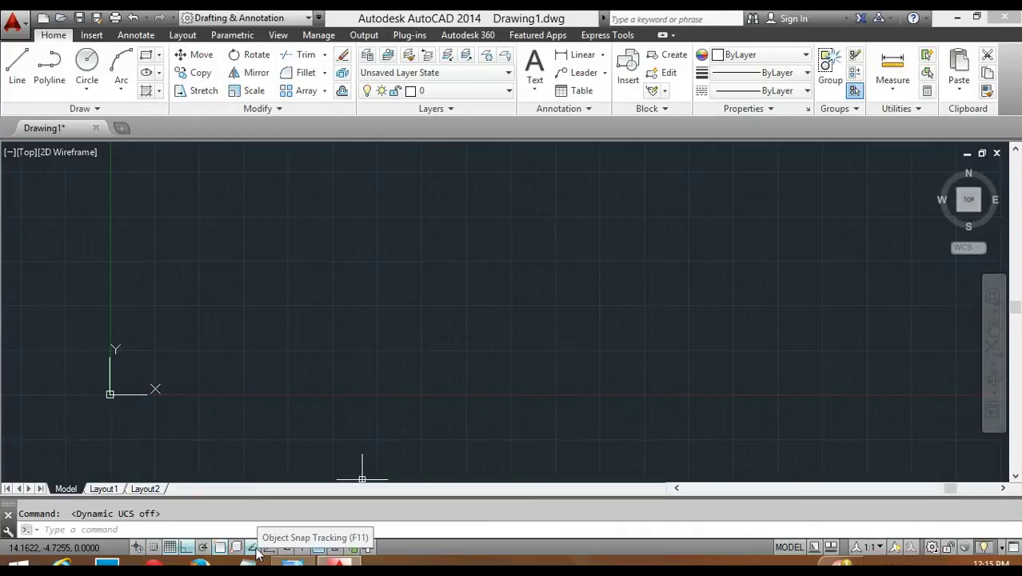
pyautogui.click(254, 549)
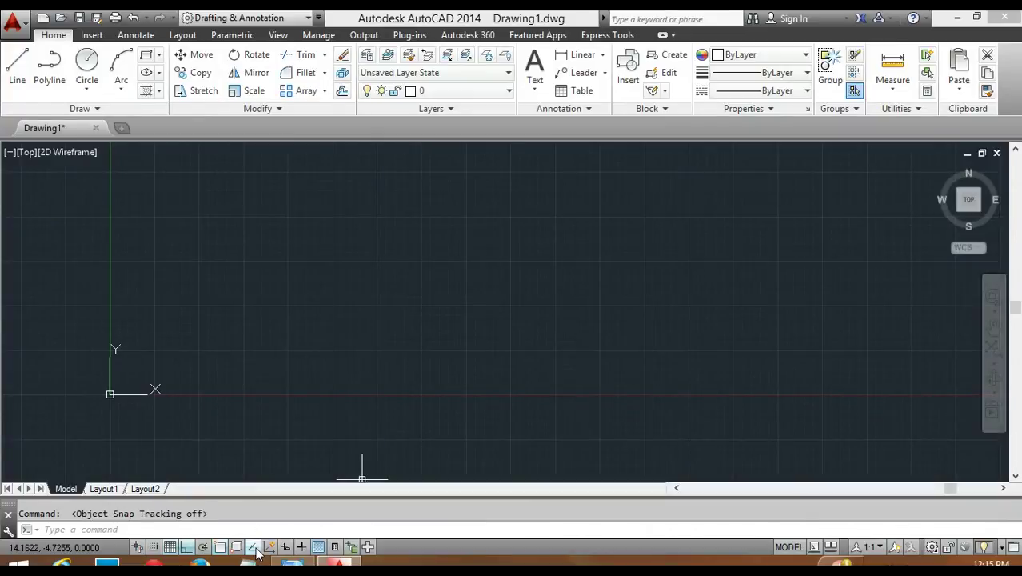
pyautogui.click(186, 548)
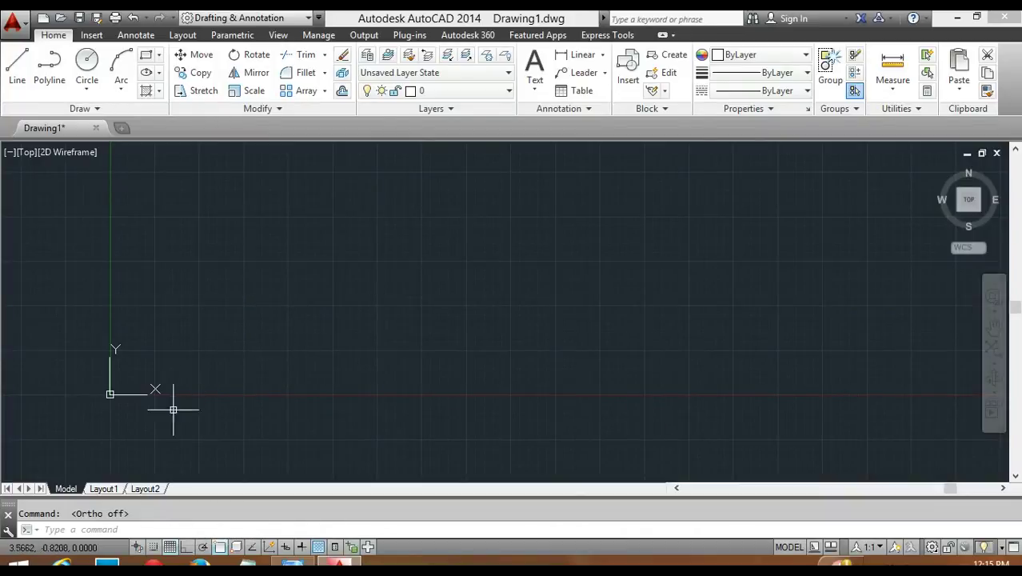
pyautogui.click(169, 549)
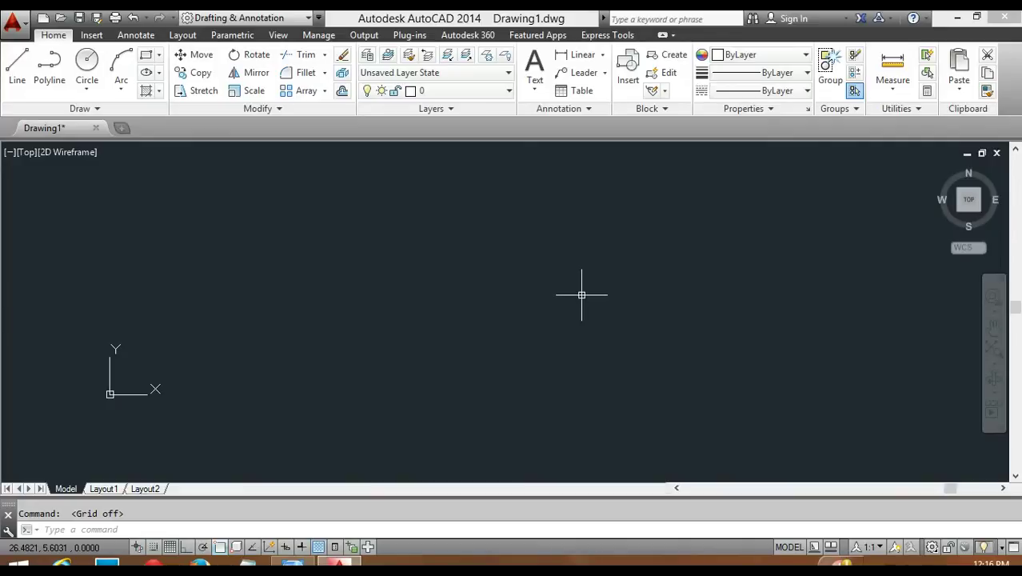
pyautogui.click(292, 565)
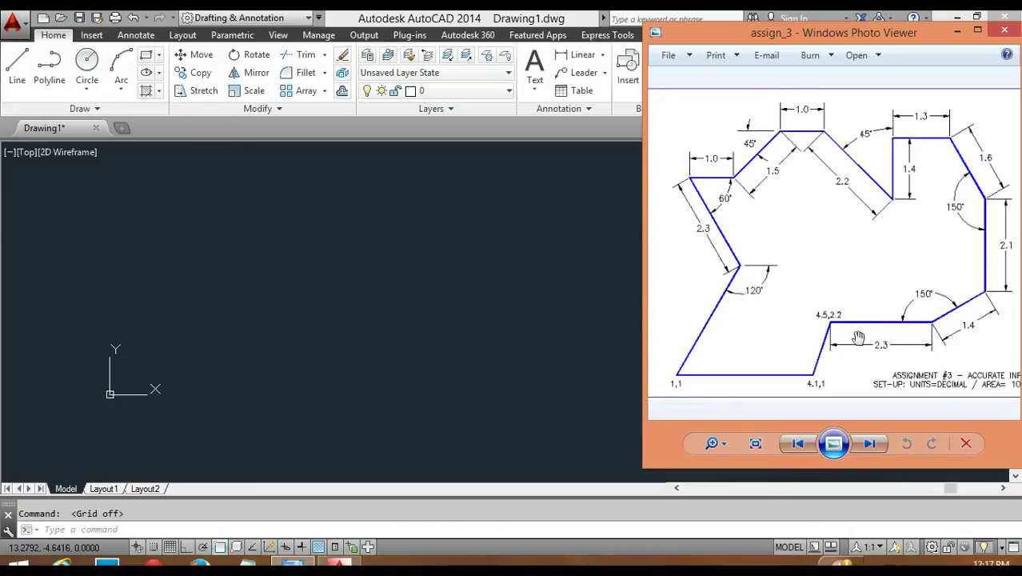
pyautogui.click(624, 325)
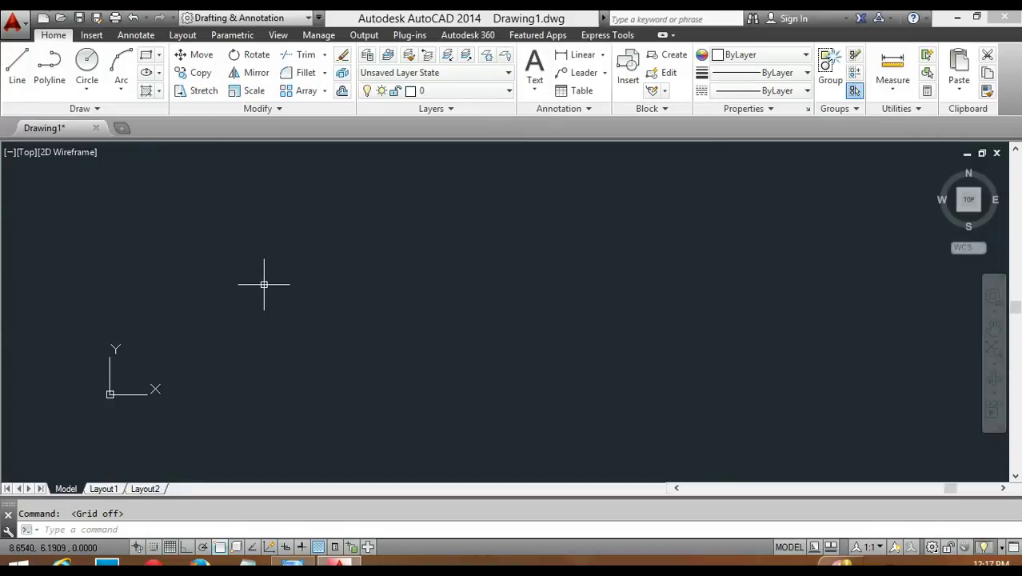
# Step: Draw LINE segments from 1,1 to 4.1,1 and then on to 4.5,2.2
pyautogui.hotkey('ctrl', 'z')
pyautogui.write('l')
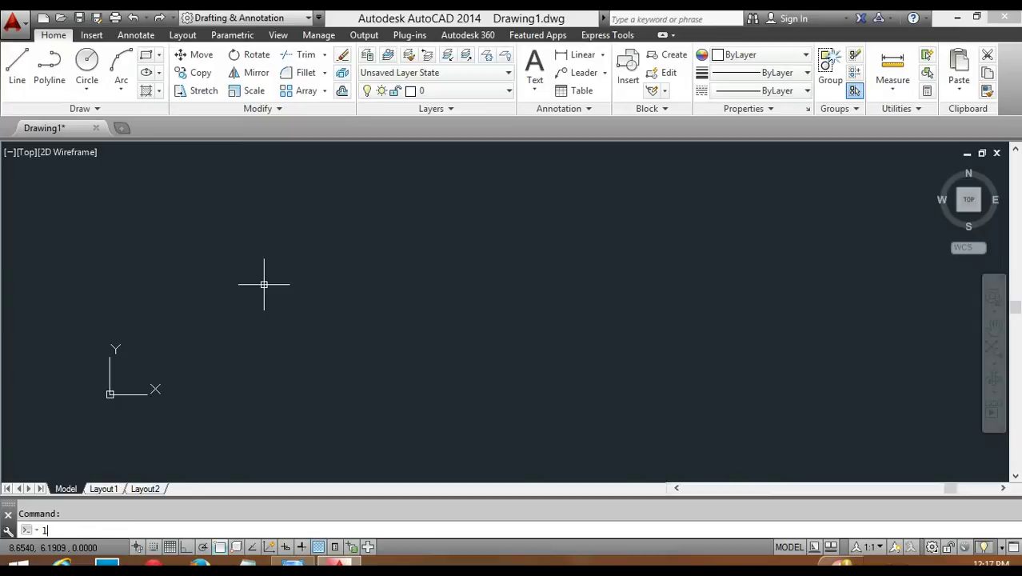
pyautogui.press('Return')
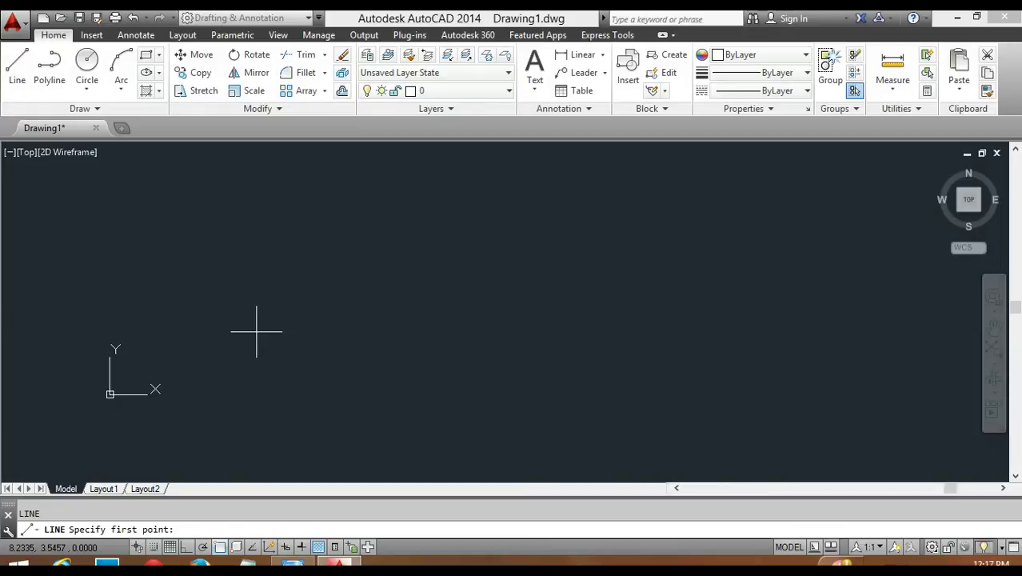
pyautogui.write('1,')
pyautogui.write('1')
pyautogui.press('Return')
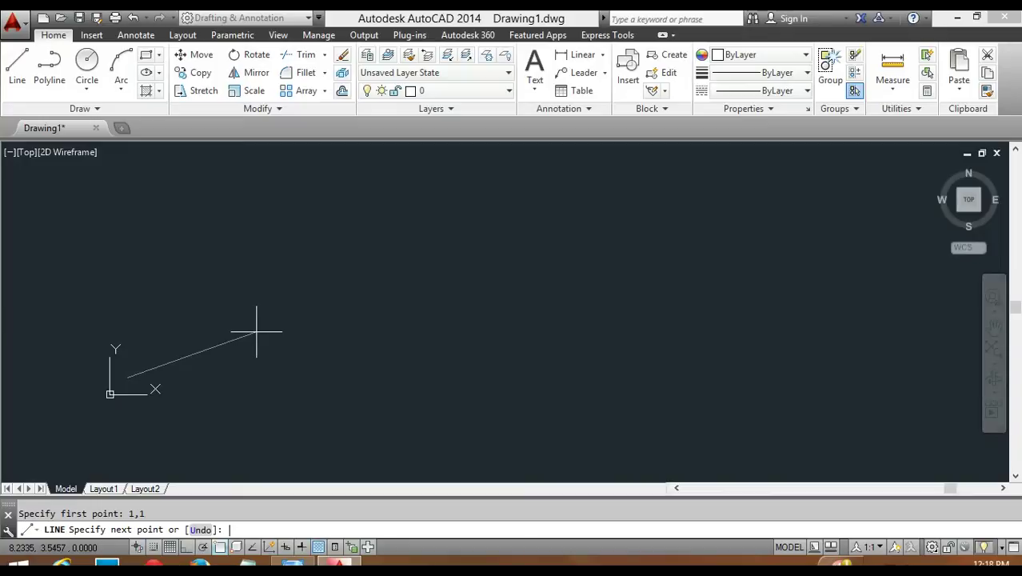
pyautogui.write('4.1')
pyautogui.write(',1')
pyautogui.press('Return')
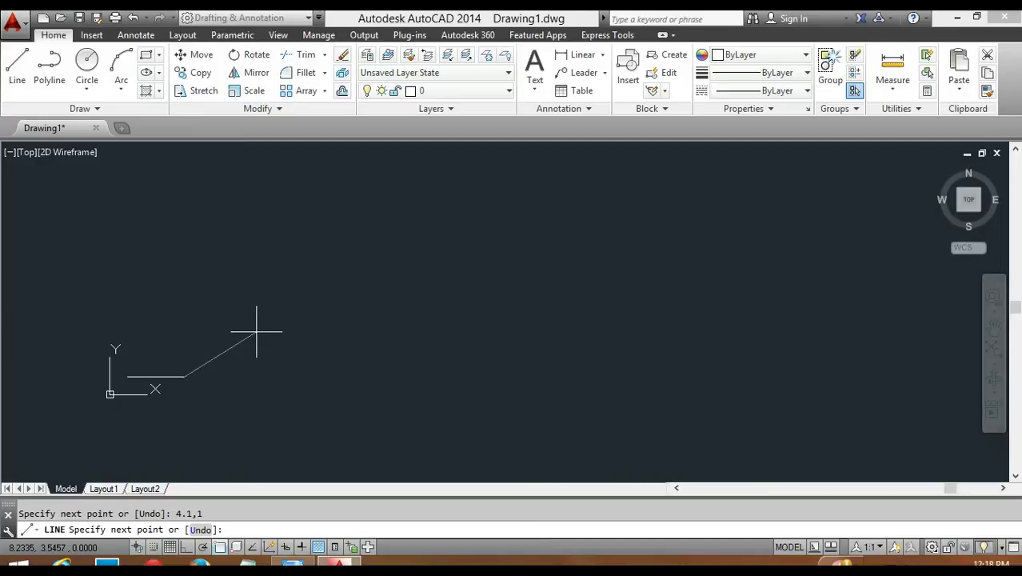
pyautogui.write('4.')
pyautogui.write('5,2.')
pyautogui.write('2')
pyautogui.press('Return')
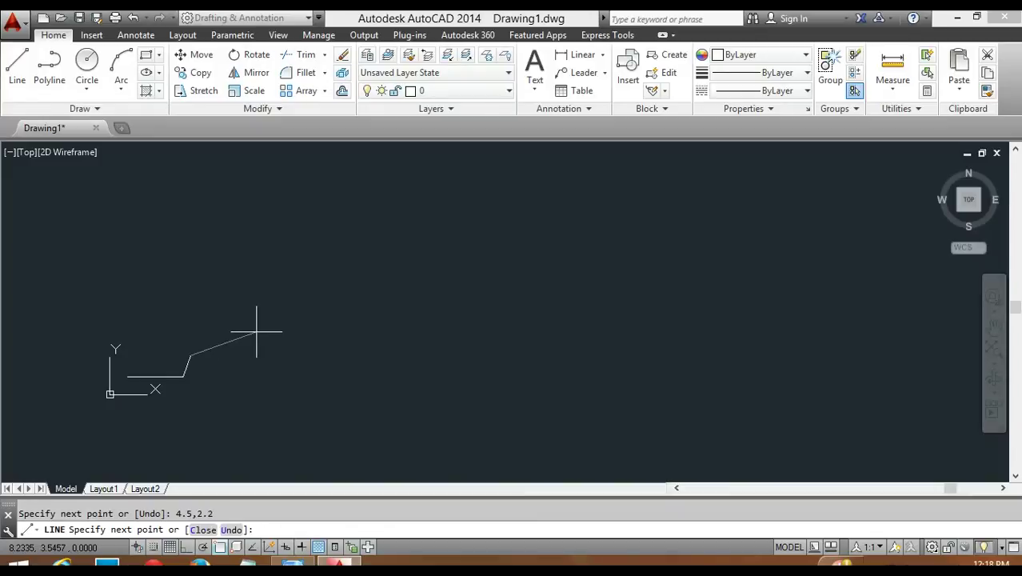
# Step: Zoom in on the two-segment outline, check the reference drawing, and turn Ortho on
pyautogui.scroll(5, 155, 373)
pyautogui.moveTo(182, 384); pyautogui.dragTo(277, 393, button='middle')
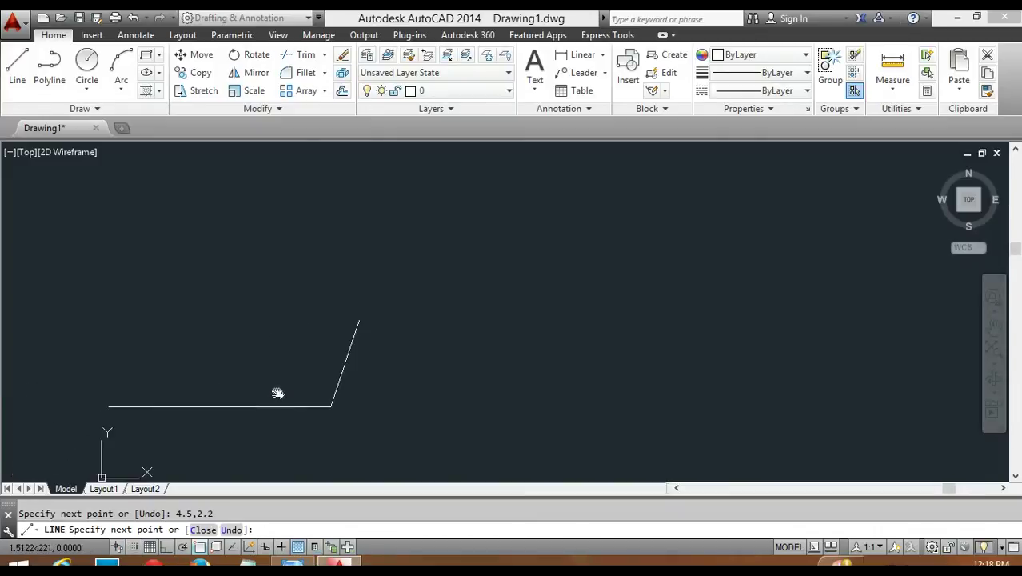
pyautogui.click(292, 563)
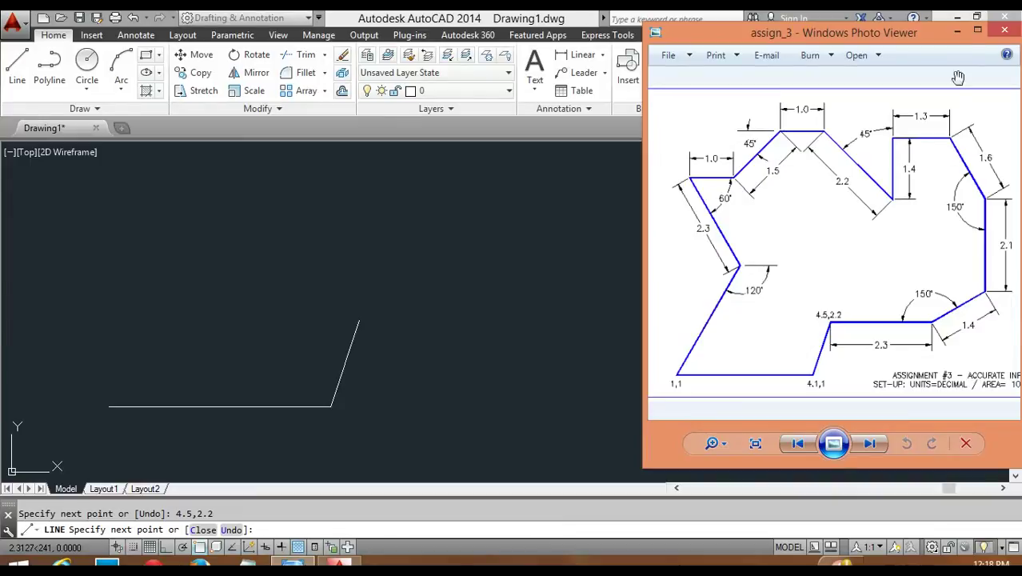
pyautogui.click(957, 29)
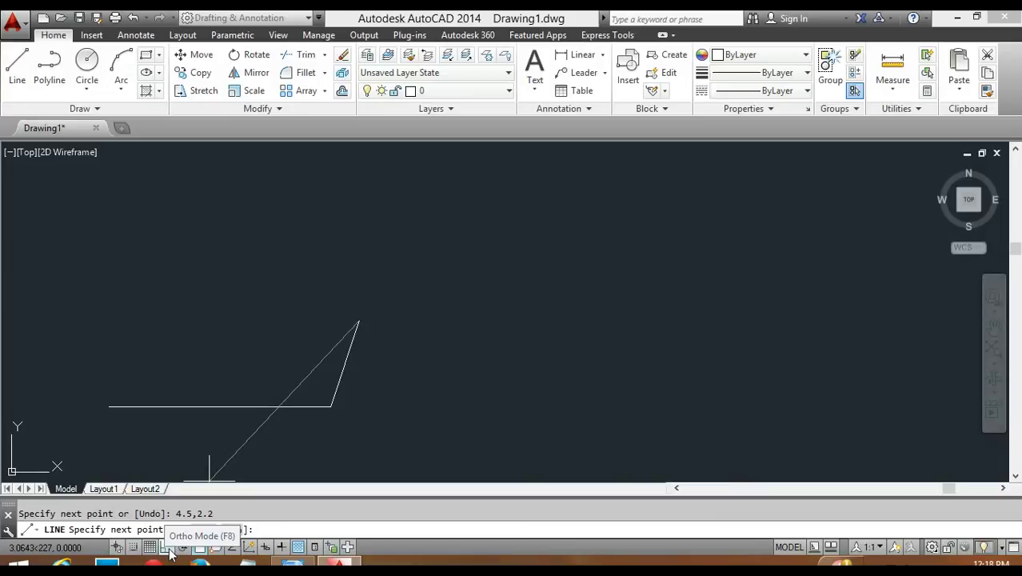
pyautogui.click(170, 549)
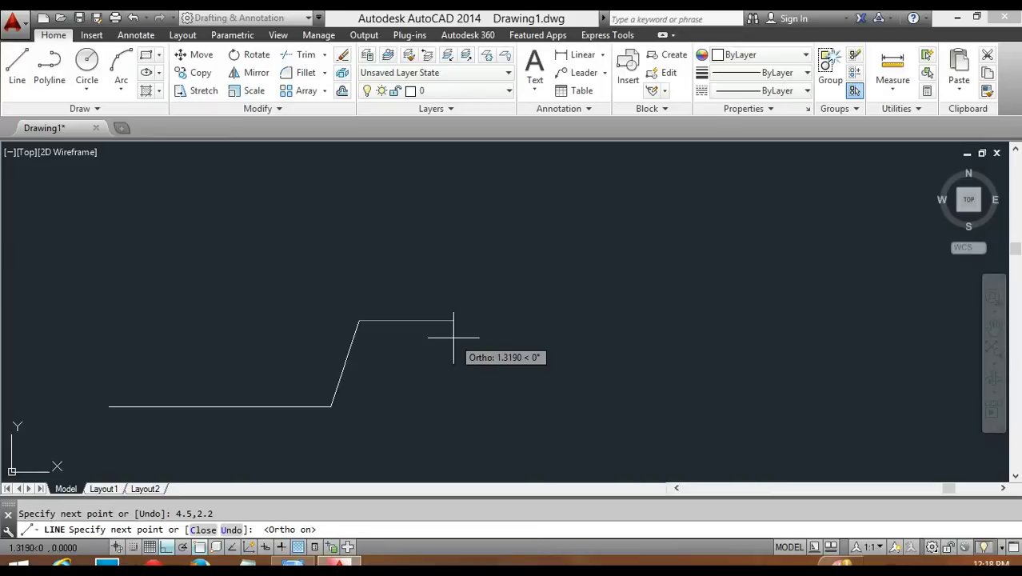
# Step: Add the 2.3 horizontal edge, then the 1.4 edge at 30° (@1.4<30)
pyautogui.write('2.3')
pyautogui.press('Return')
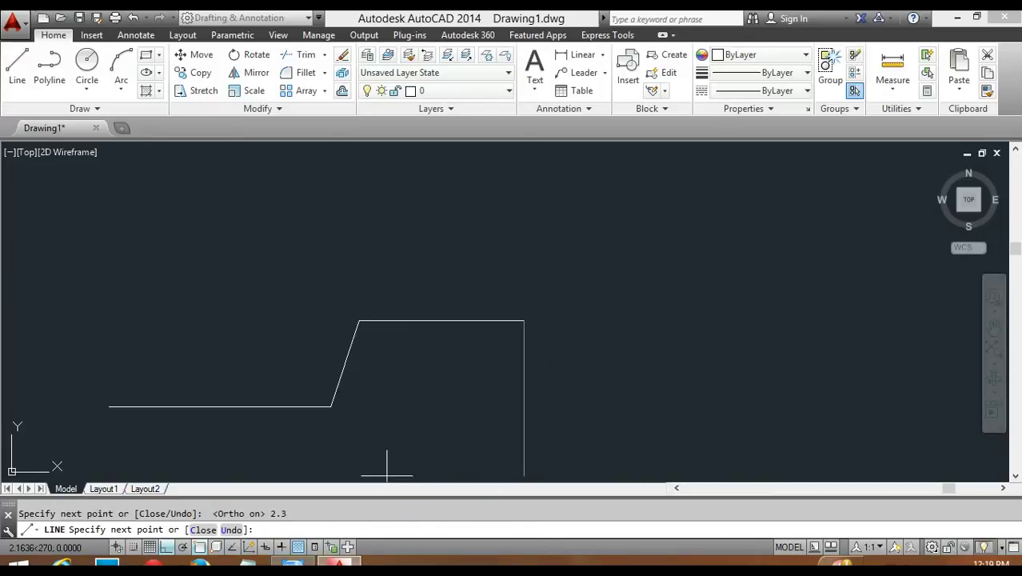
pyautogui.click(287, 563)
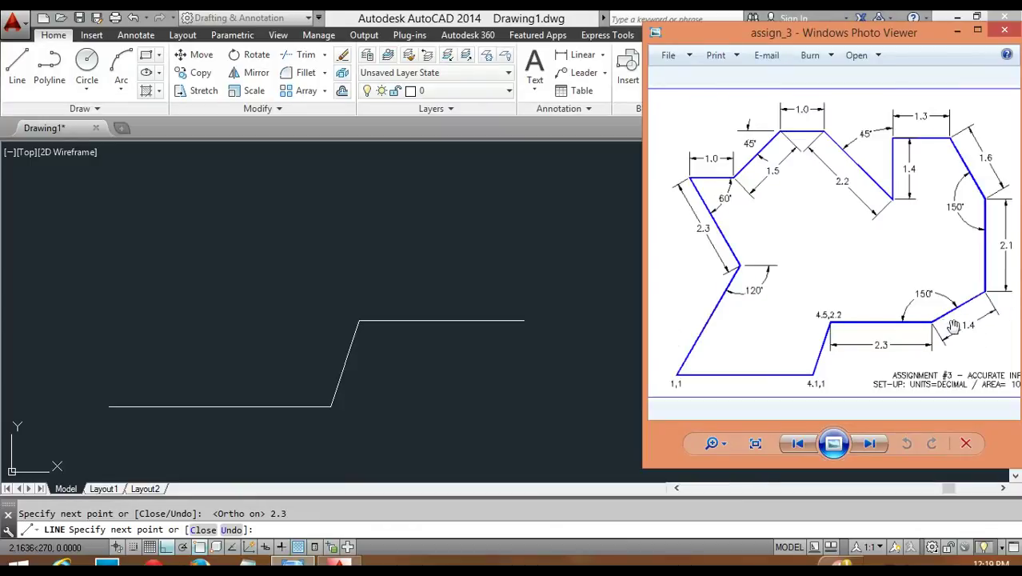
pyautogui.click(958, 32)
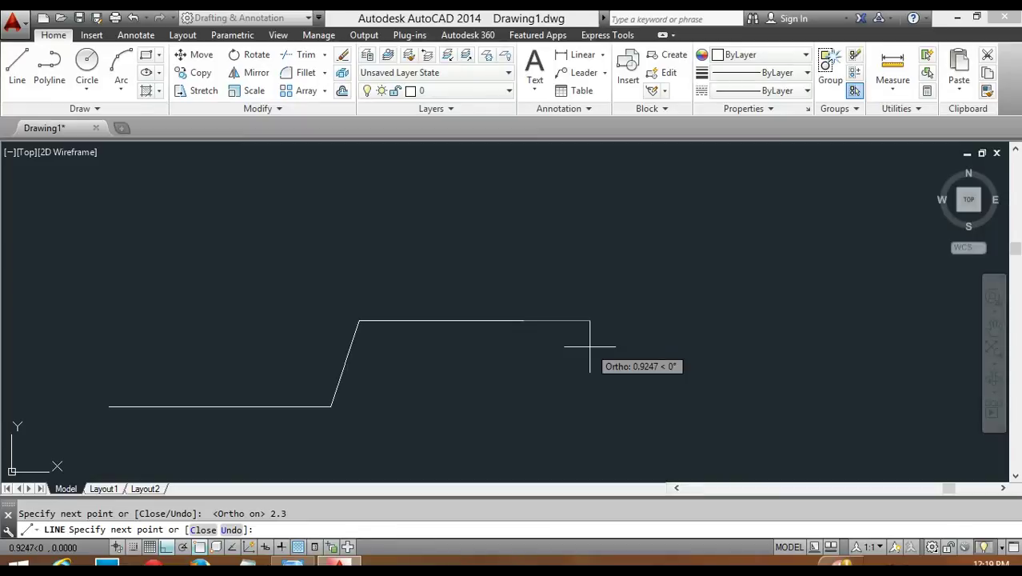
pyautogui.write('@')
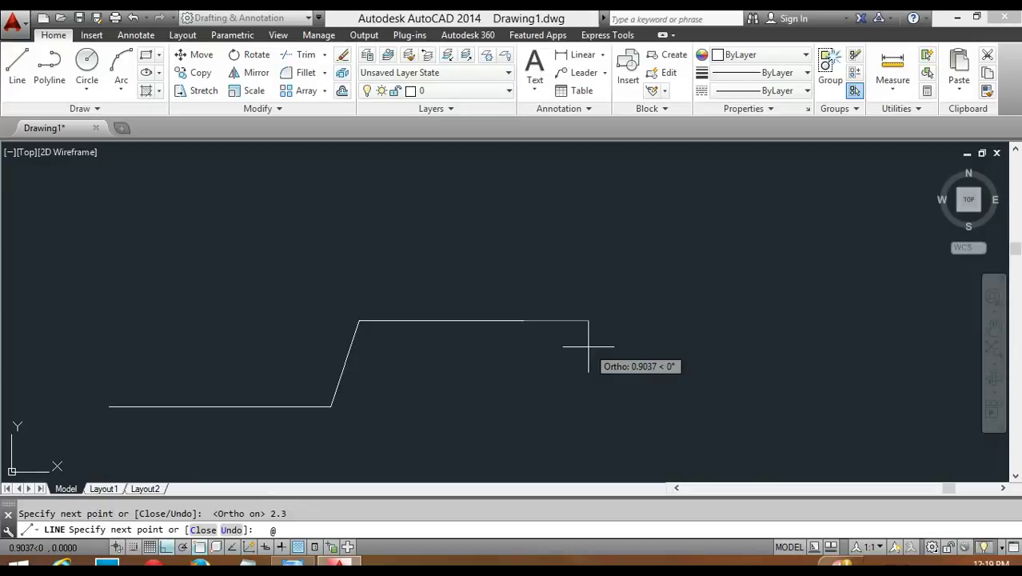
pyautogui.write('1.')
pyautogui.write('4')
pyautogui.write('<')
pyautogui.write('30')
pyautogui.press('Return')
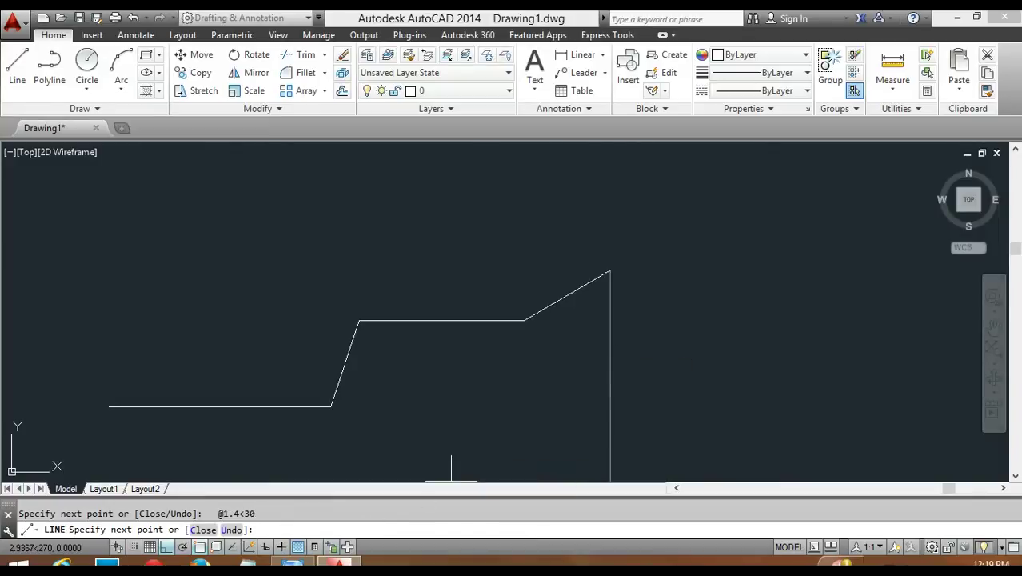
# Step: After rechecking the reference, add the 2.1 vertical edge and pan the view down
pyautogui.click(292, 564)
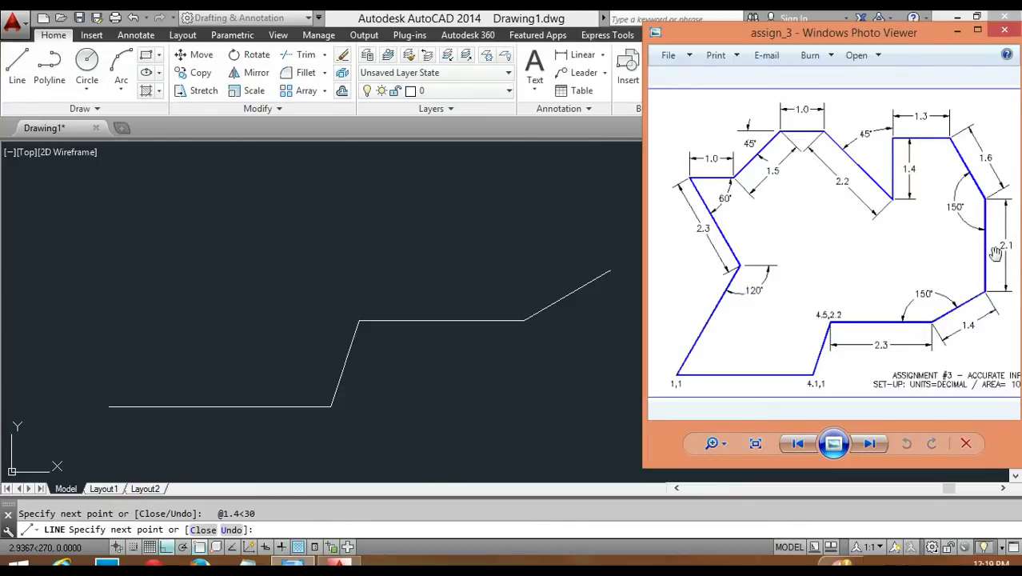
pyautogui.click(959, 32)
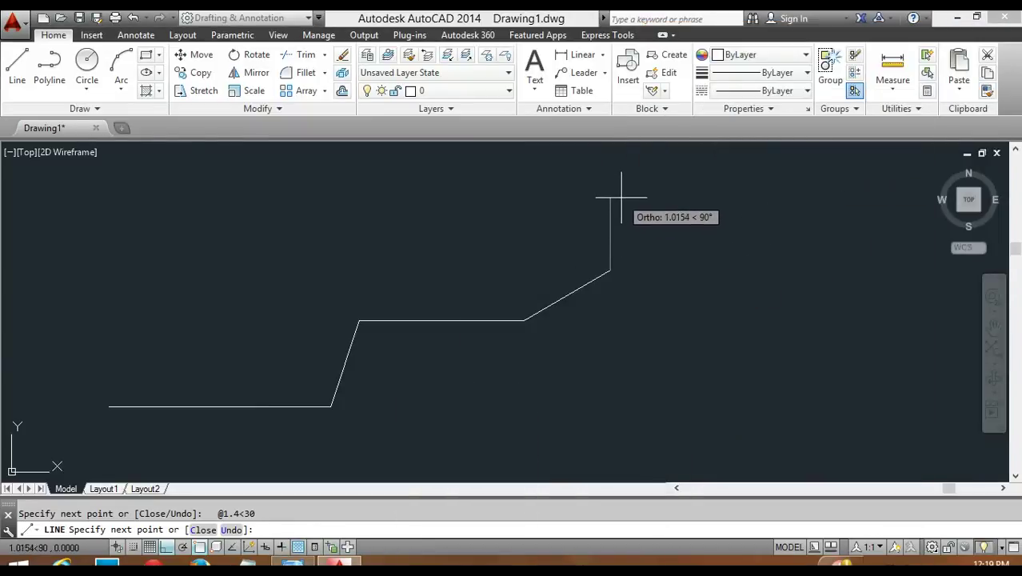
pyautogui.write('2.1')
pyautogui.press('Return')
pyautogui.moveTo(608, 270)
pyautogui.mouseDown(button='middle')
pyautogui.moveTo(592, 369)
pyautogui.moveTo(608, 333)
pyautogui.mouseUp(button='middle')
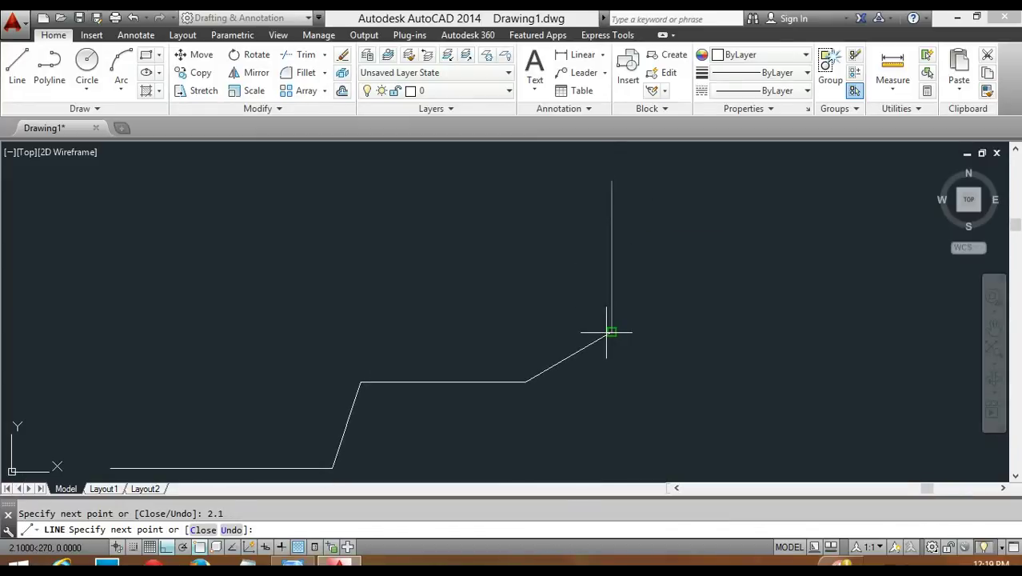
# Step: Draw the 1.6 edge at 120° (@1.6<120), zoom out, and bring the reference image back up
pyautogui.click(292, 564)
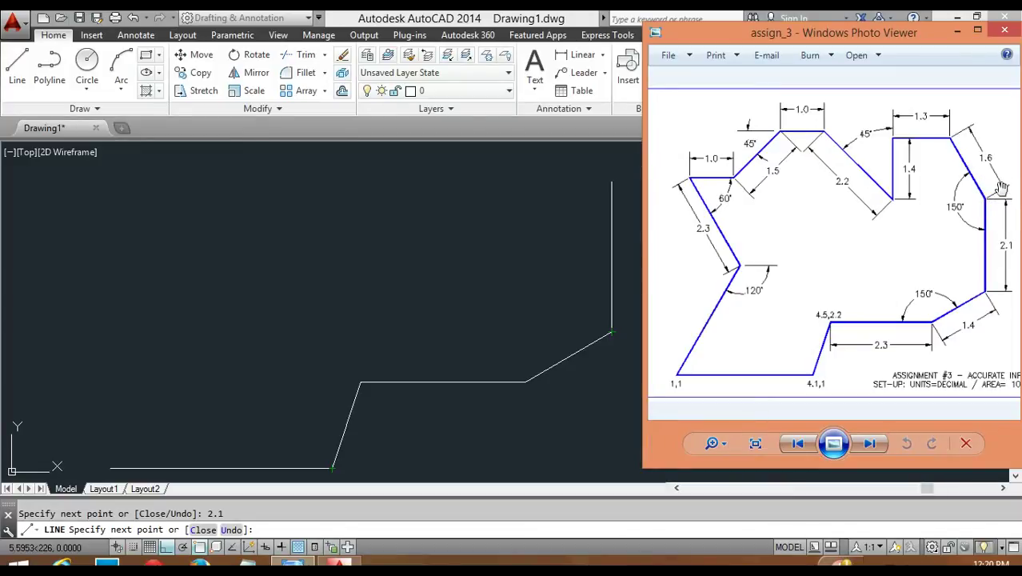
pyautogui.click(958, 30)
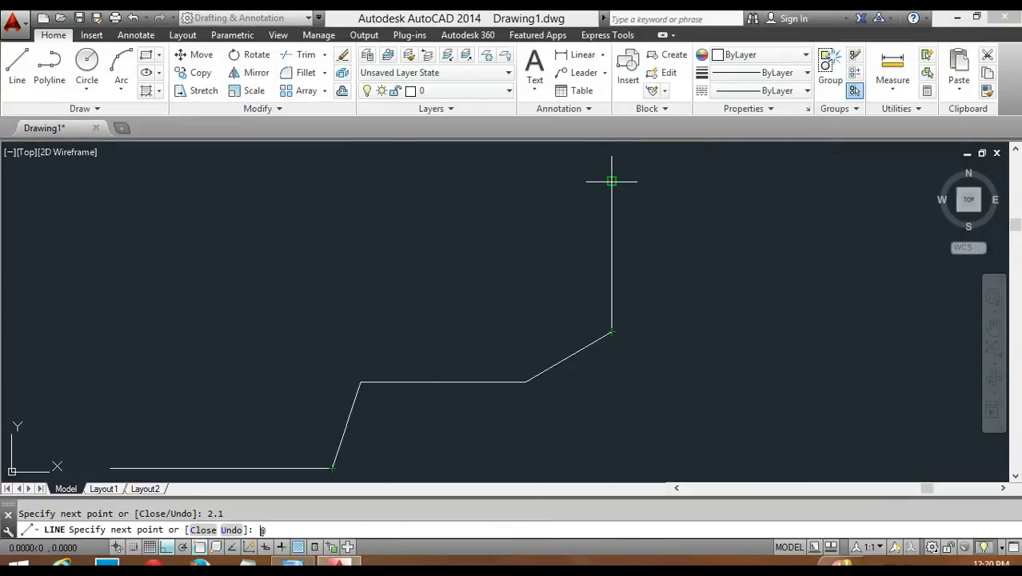
pyautogui.write('@')
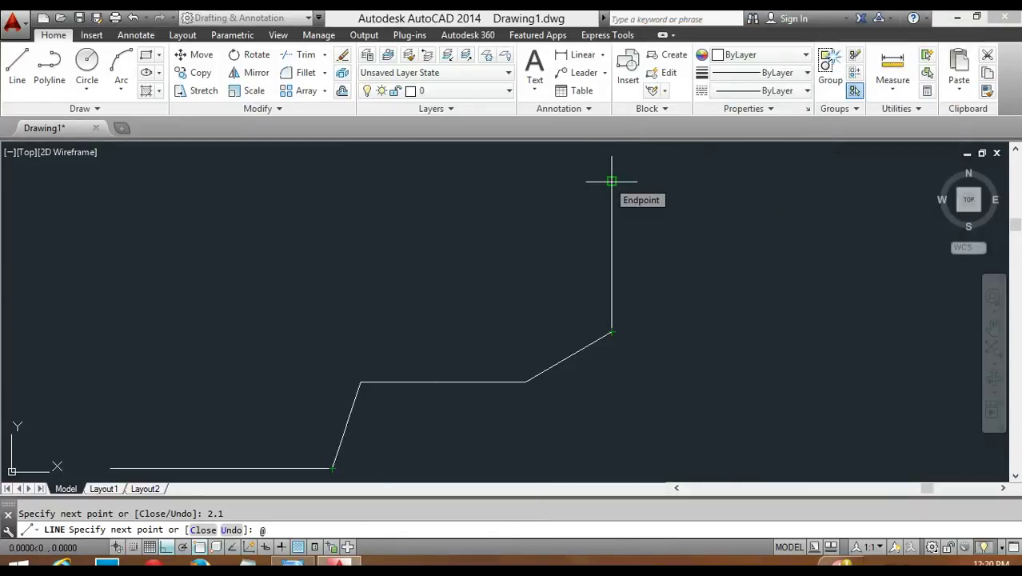
pyautogui.write('1.6')
pyautogui.write('<1')
pyautogui.write('20')
pyautogui.press('Return')
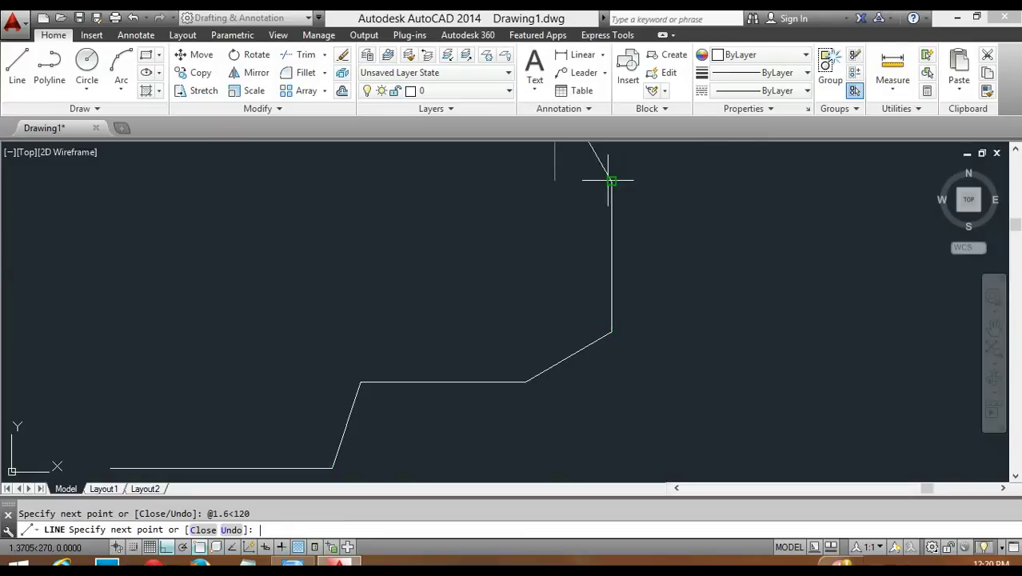
pyautogui.scroll(-2, 557, 260)
pyautogui.moveTo(548, 256); pyautogui.dragTo(538, 310, button='middle')
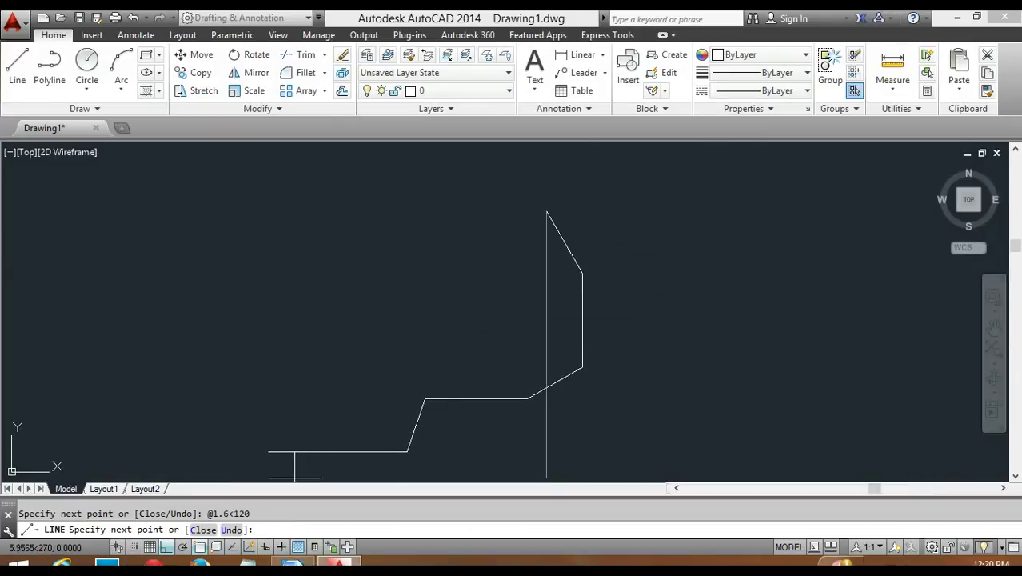
pyautogui.hotkey('alt', 'Tab')
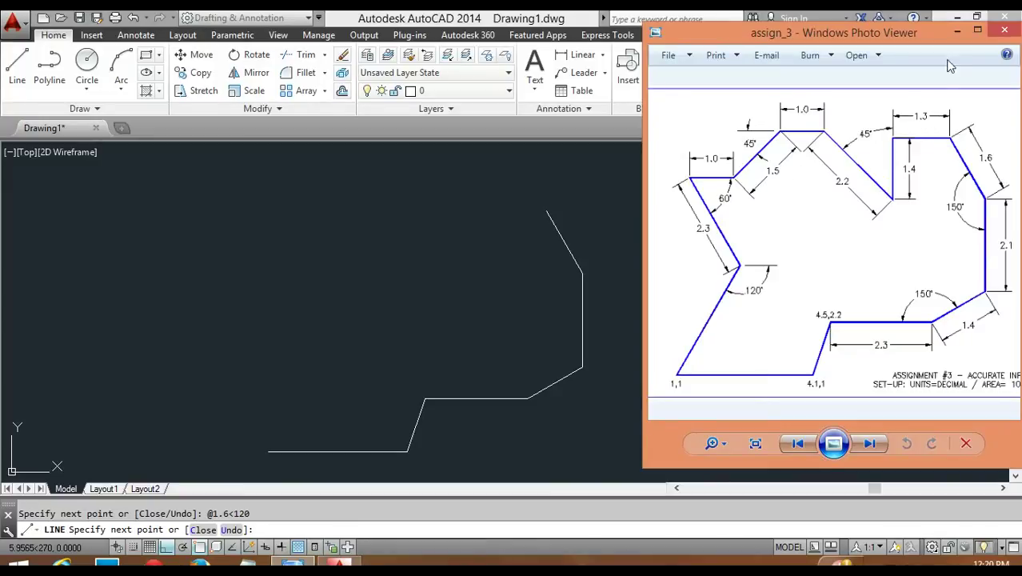
# Step: Add the 1.3 horizontal top edge and the 1.4 vertical drop
pyautogui.click(956, 32)
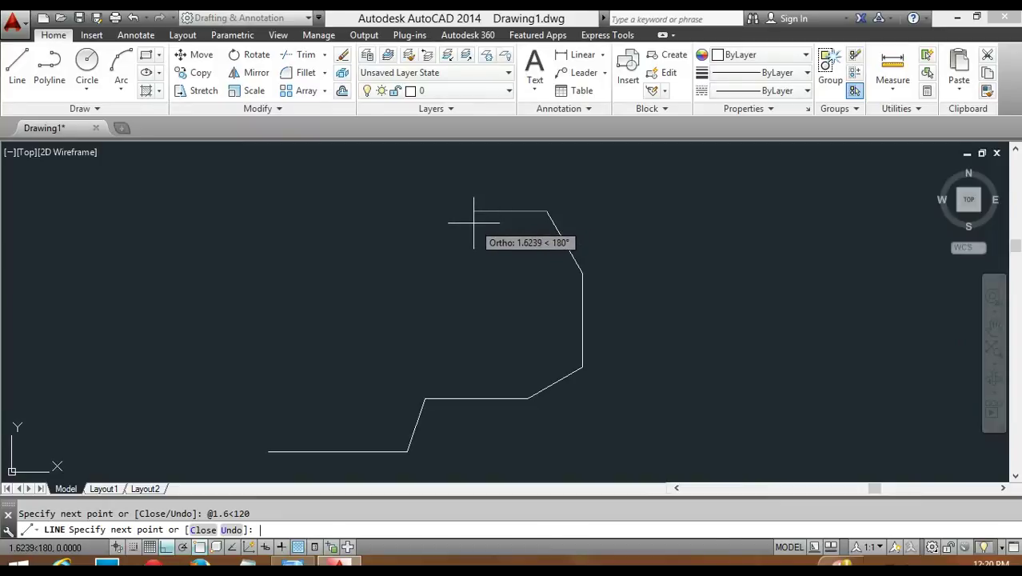
pyautogui.write('1.3')
pyautogui.press('Return')
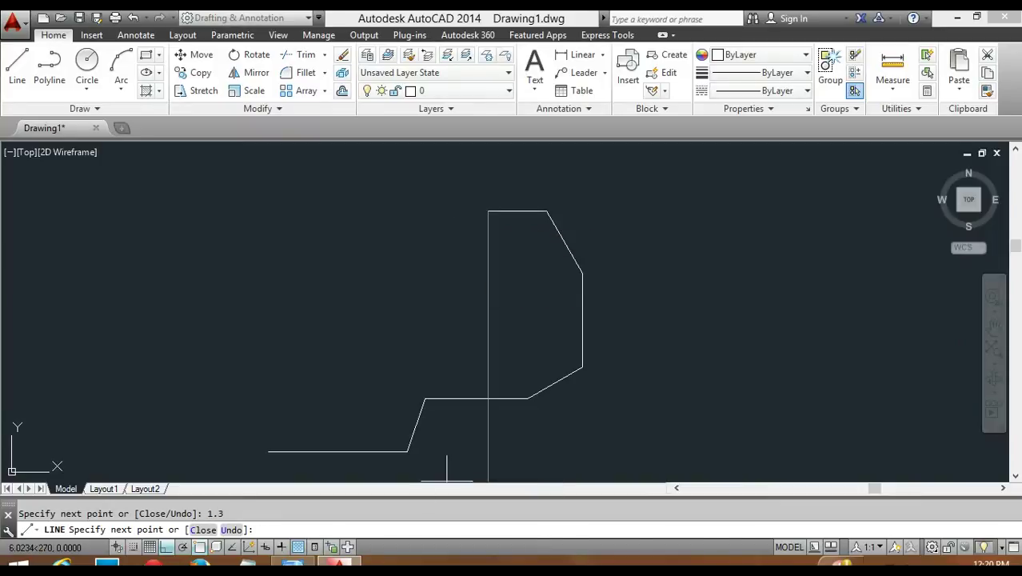
pyautogui.click(420, 568)
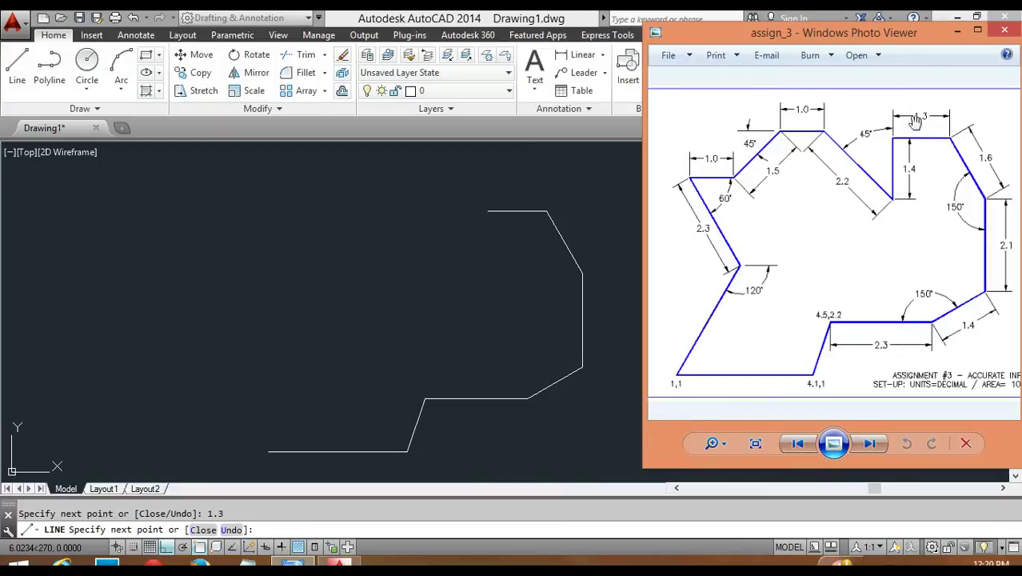
pyautogui.click(957, 31)
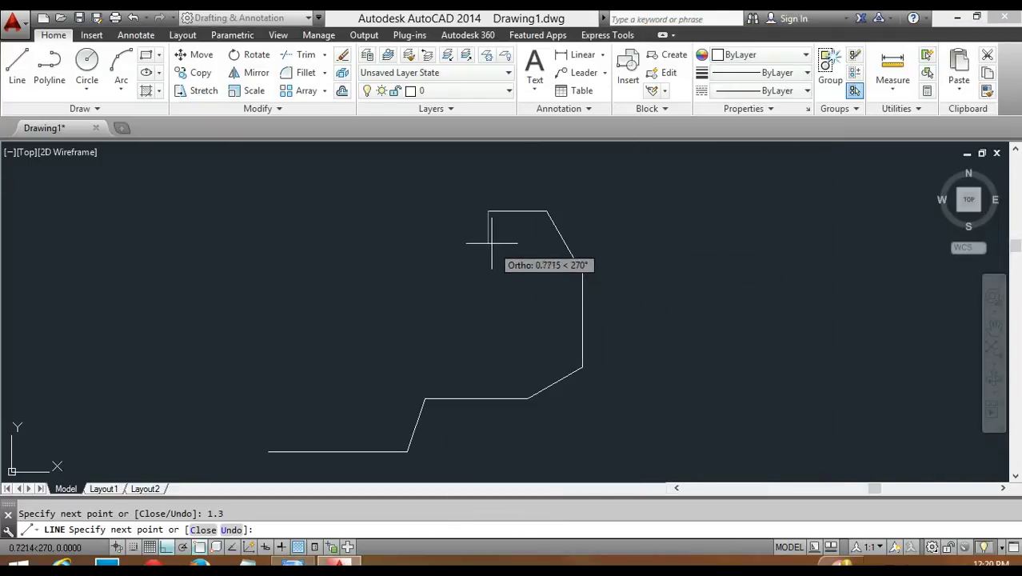
pyautogui.write('1.')
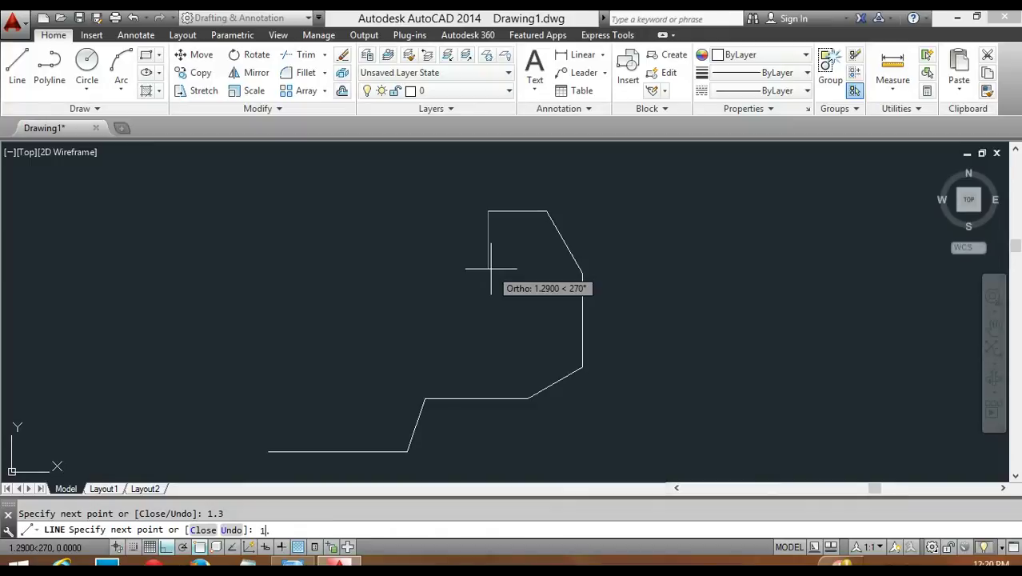
pyautogui.write('4')
pyautogui.press('Return')
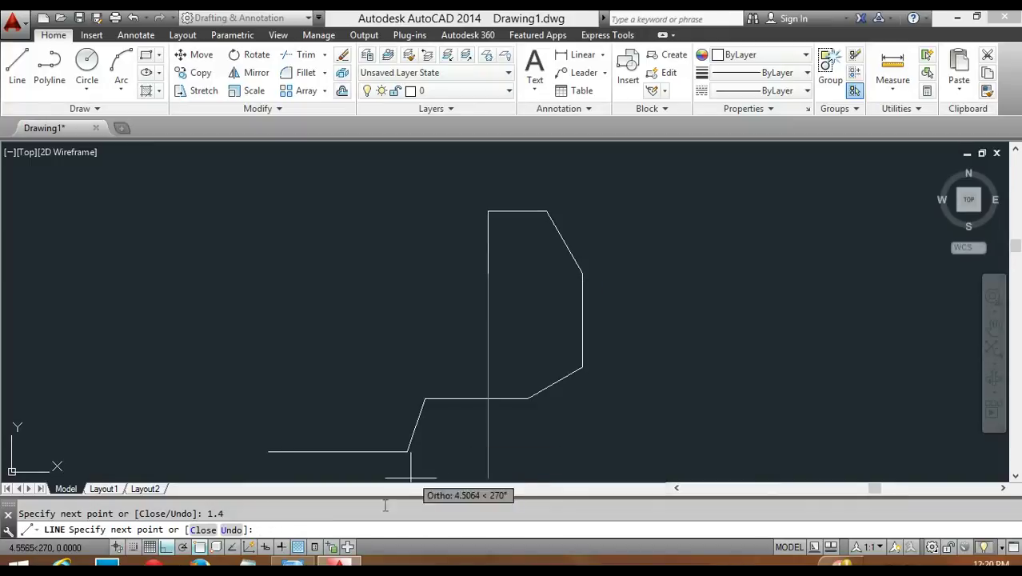
# Step: Add the 2.2 diagonal at 135° and a 1-unit edge leftward, checking the reference
pyautogui.hotkey('alt', 'Tab')
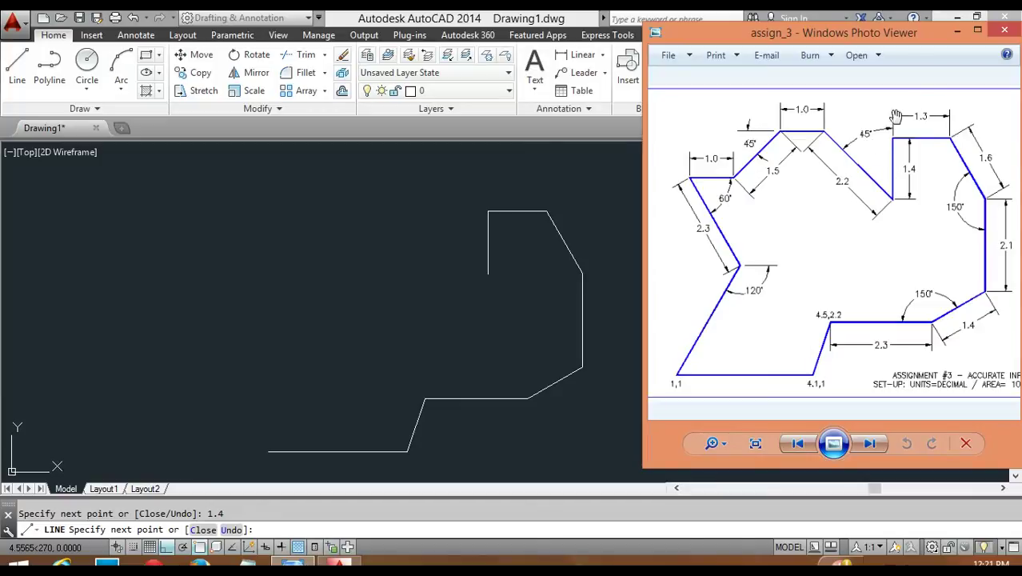
pyautogui.click(958, 29)
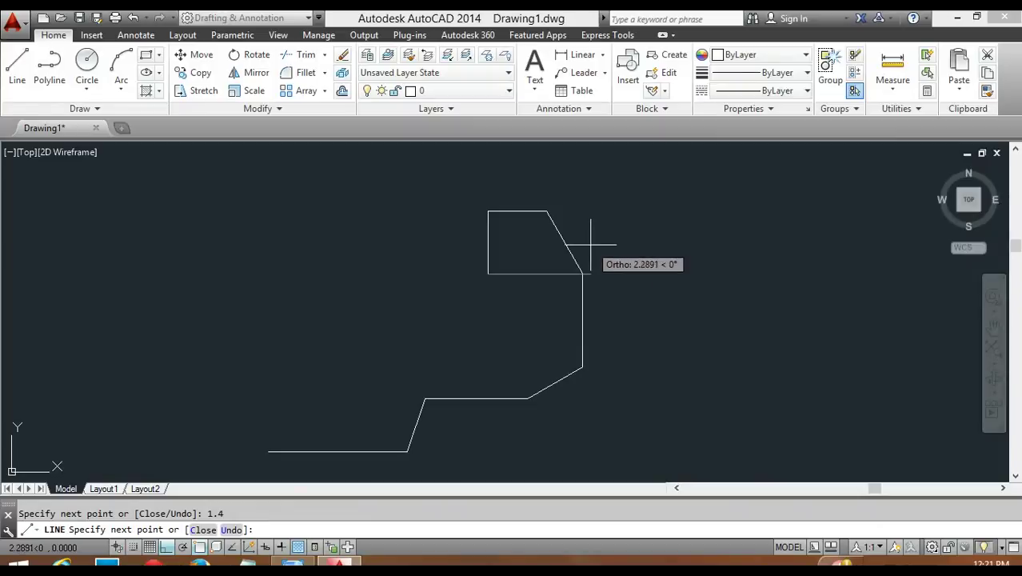
pyautogui.write('@')
pyautogui.write('2.2<')
pyautogui.write('1')
pyautogui.write('35')
pyautogui.press('Return')
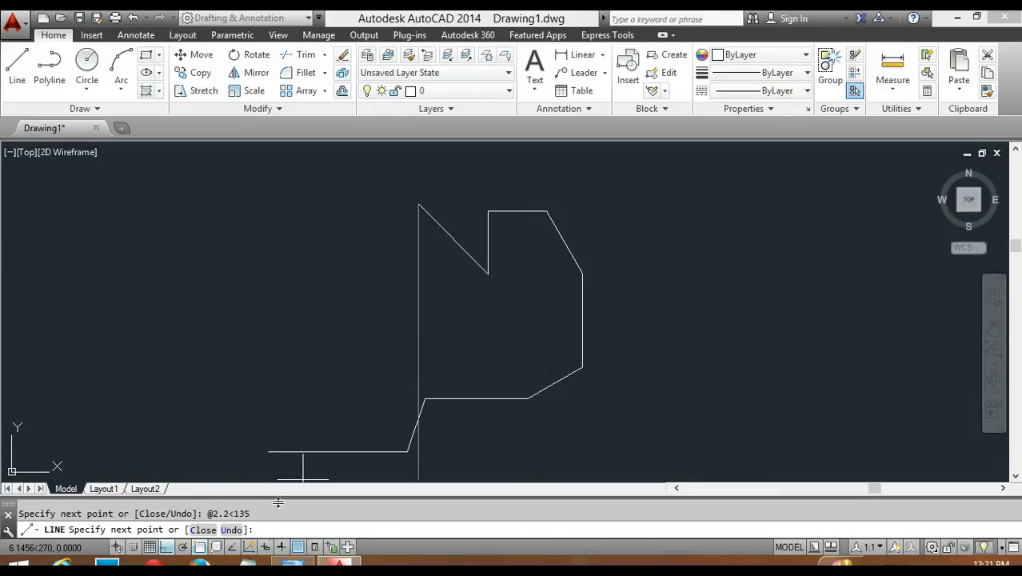
pyautogui.hotkey('alt', 'Tab')
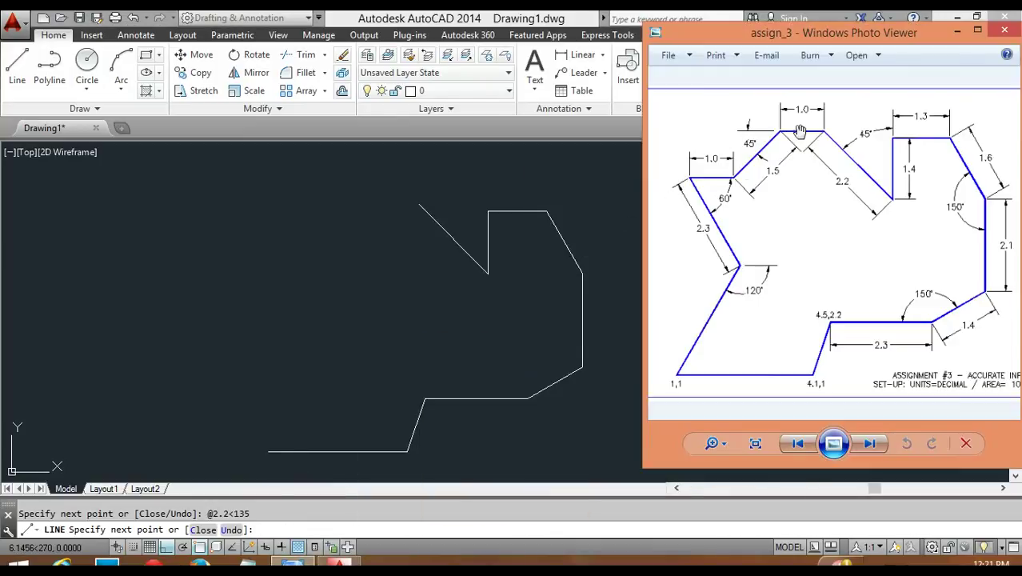
pyautogui.click(958, 30)
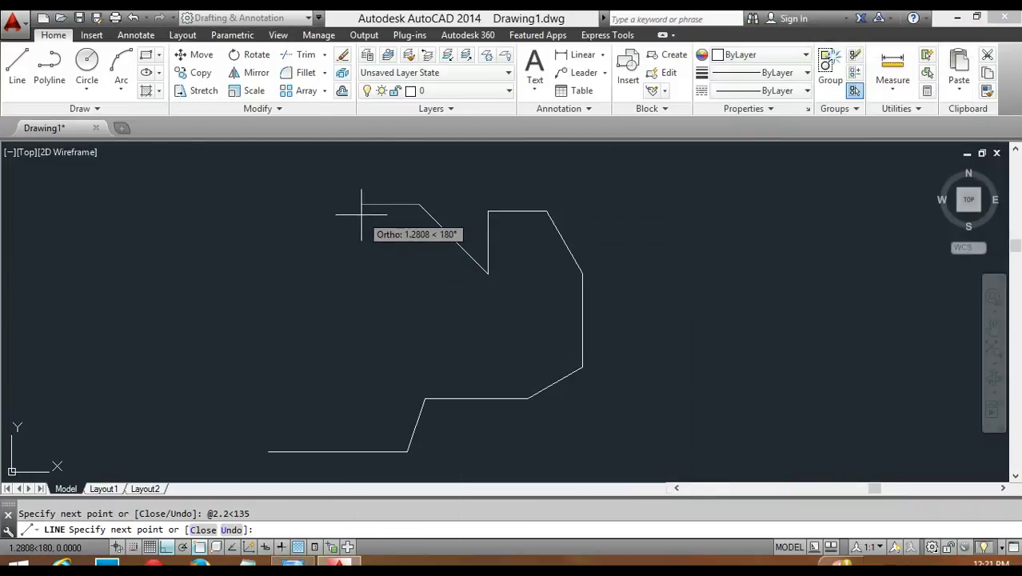
pyautogui.write('1')
pyautogui.press('Return')
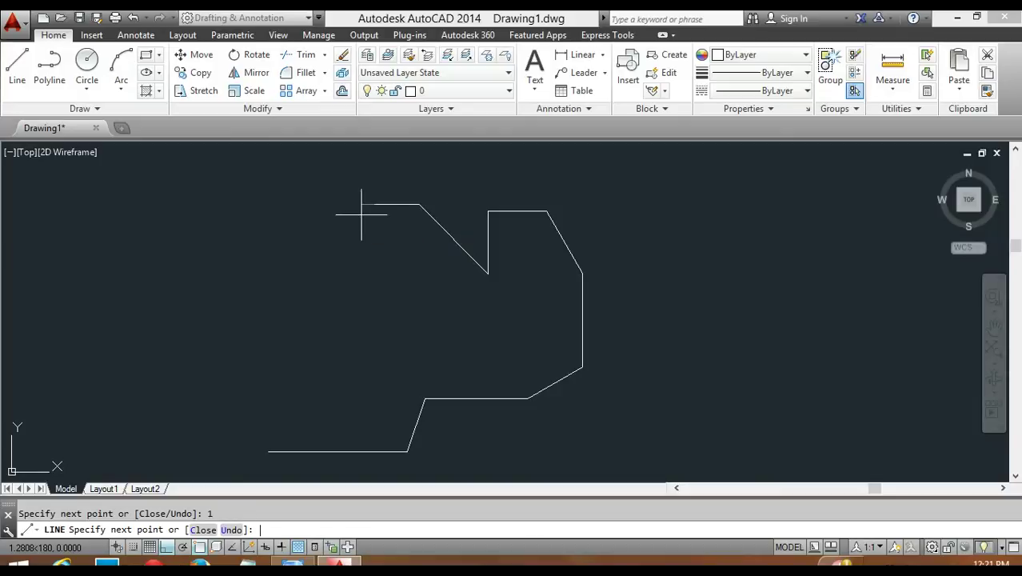
pyautogui.hotkey('alt', 'Tab')
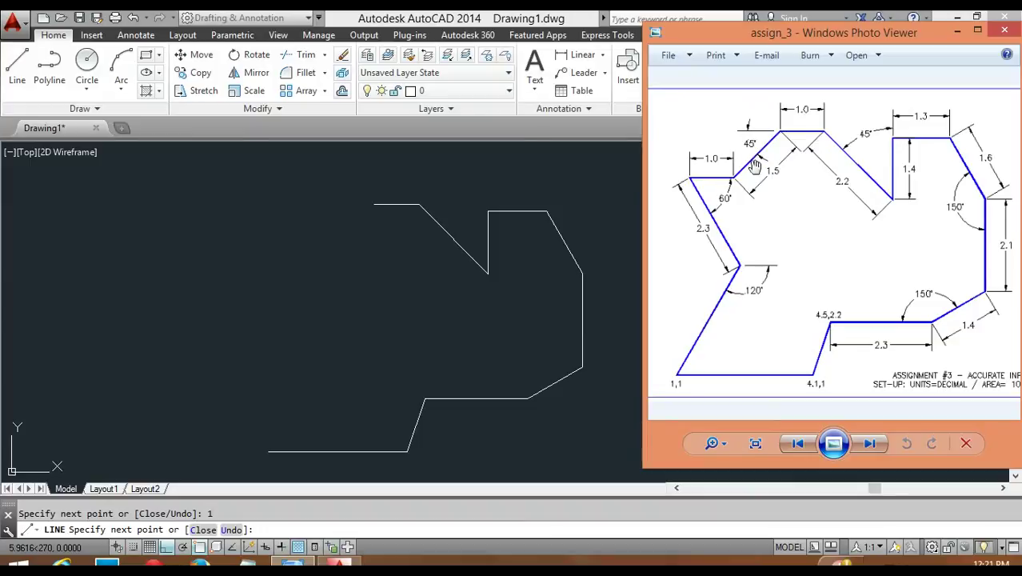
# Step: Draw the 1.5 diagonal at 225° (@1.5<225) and another 1-unit horizontal edge, rechecking the reference
pyautogui.click(958, 30)
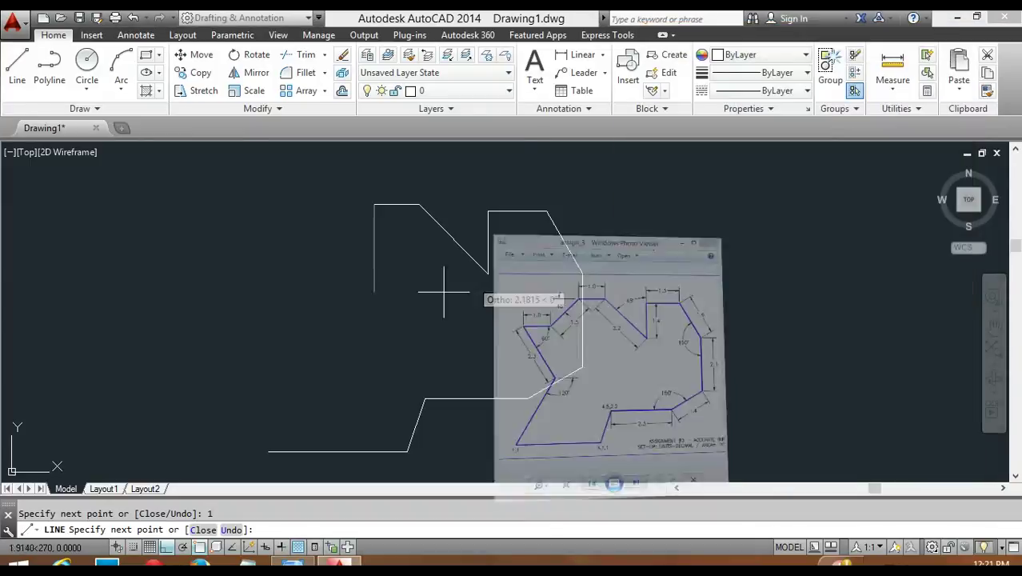
pyautogui.write('@1')
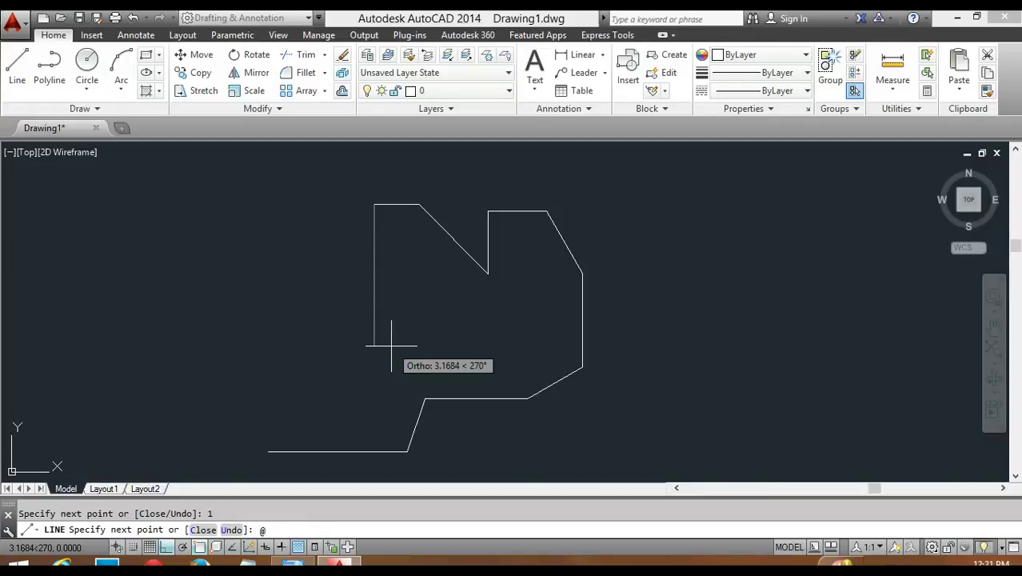
pyautogui.write('.5<')
pyautogui.write('225')
pyautogui.press('Return')
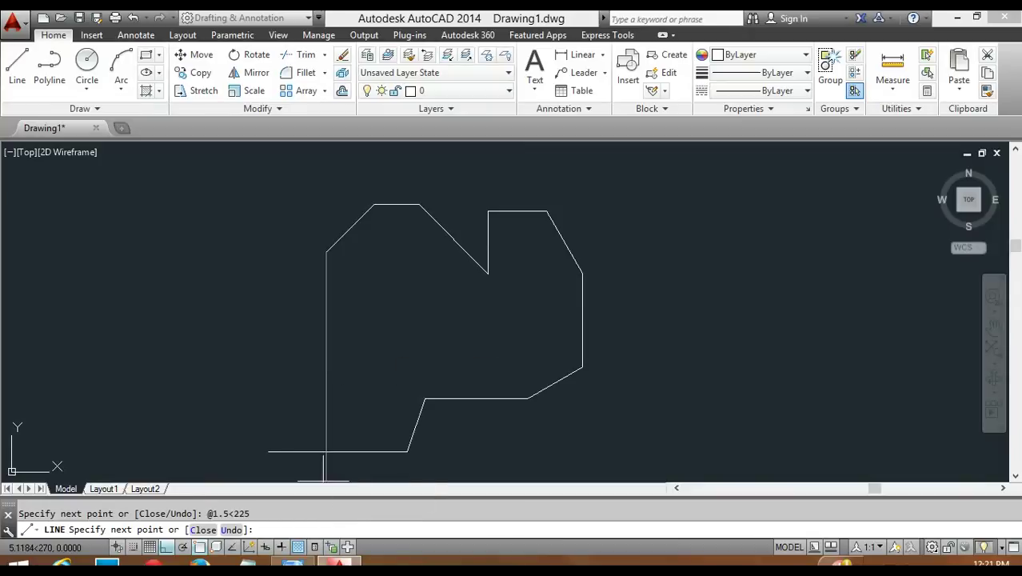
pyautogui.hotkey('alt', 'Tab')
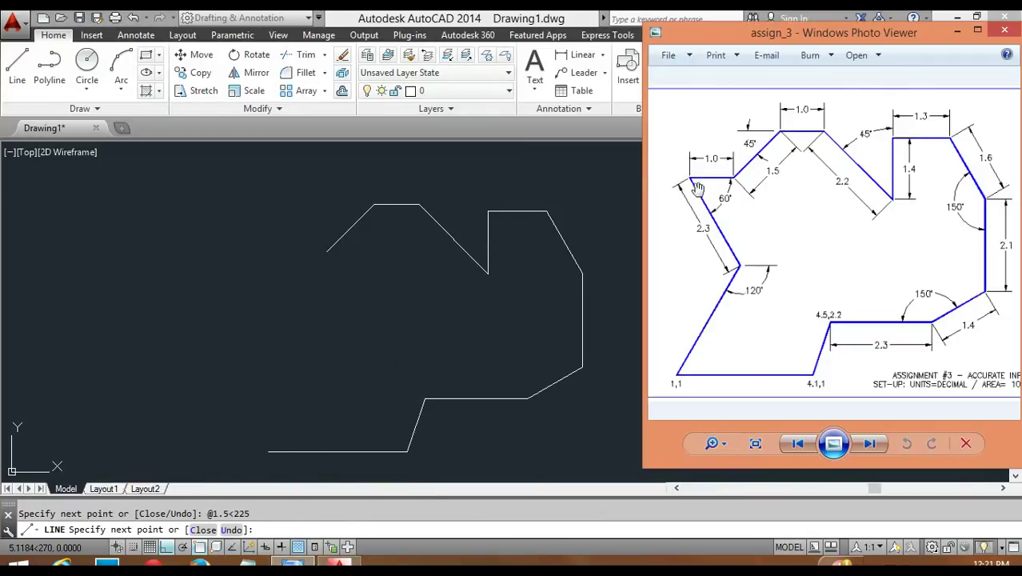
pyautogui.click(958, 29)
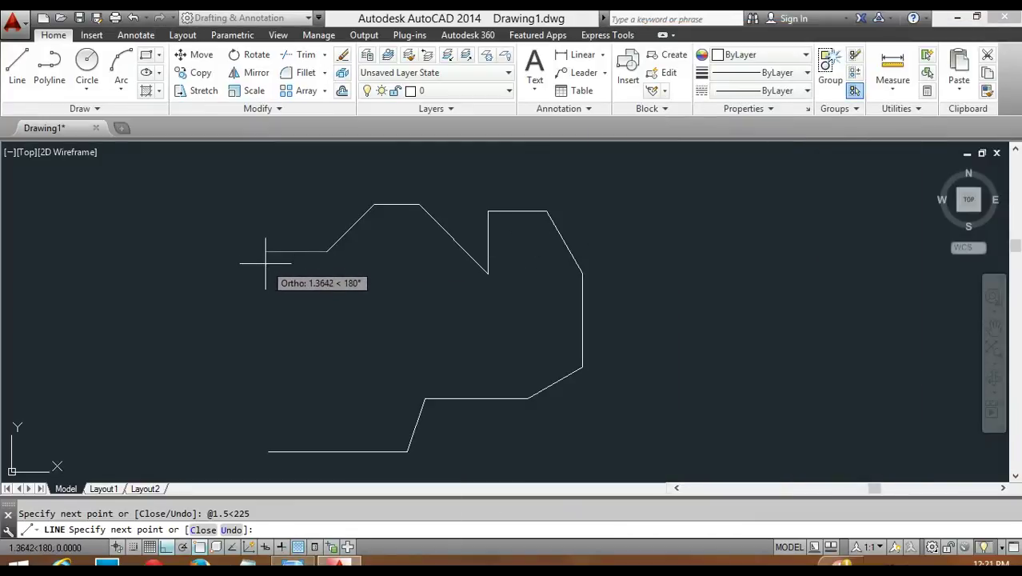
pyautogui.write('1')
pyautogui.press('Return')
pyautogui.click(460, 436)
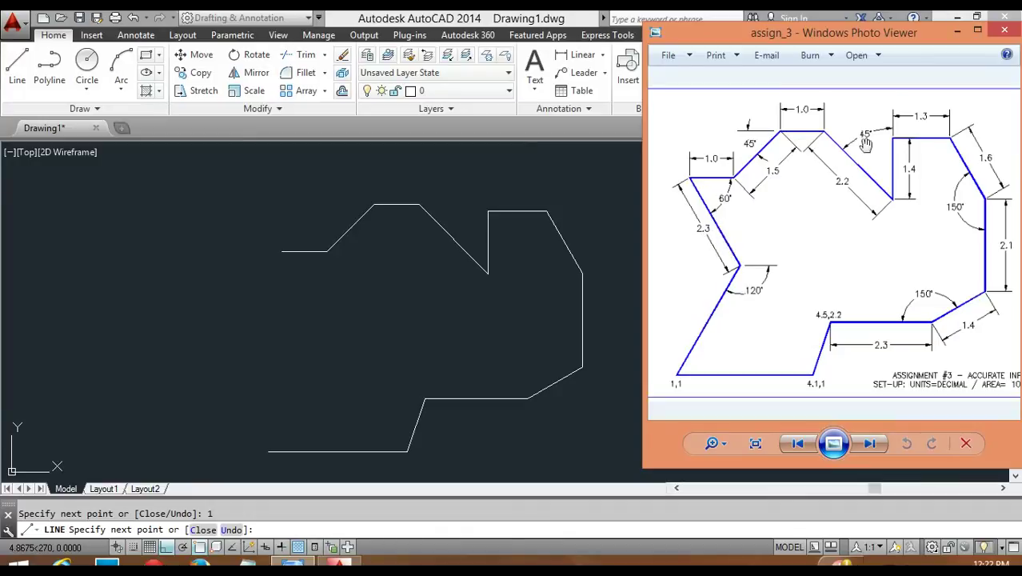
# Step: Draw the 2.3 edge at -60°, then snap a final edge back to 1,1 and end LINE
pyautogui.click(957, 30)
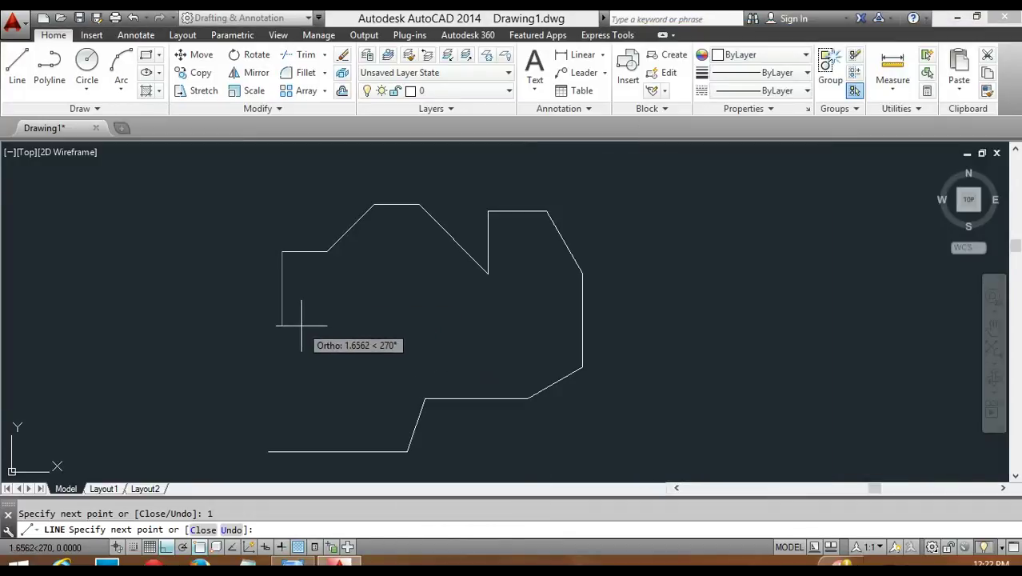
pyautogui.write('@')
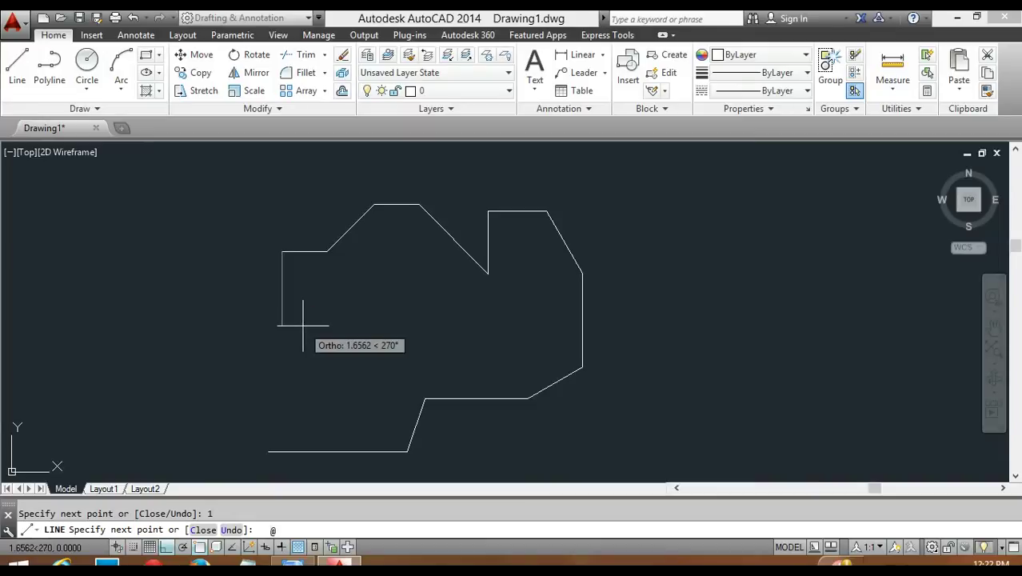
pyautogui.write('2.3<-')
pyautogui.write('60')
pyautogui.press('Return')
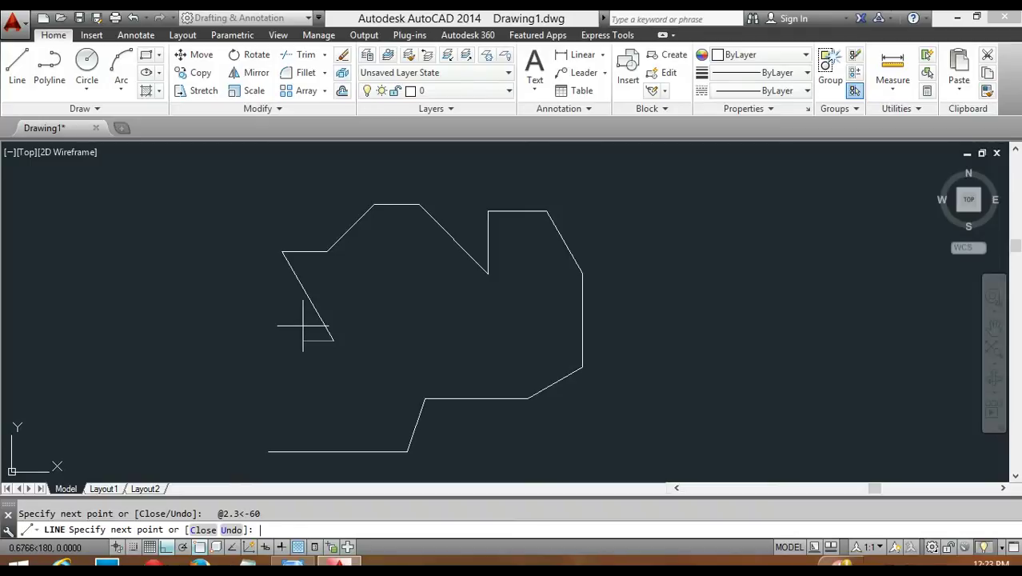
pyautogui.click(269, 453)
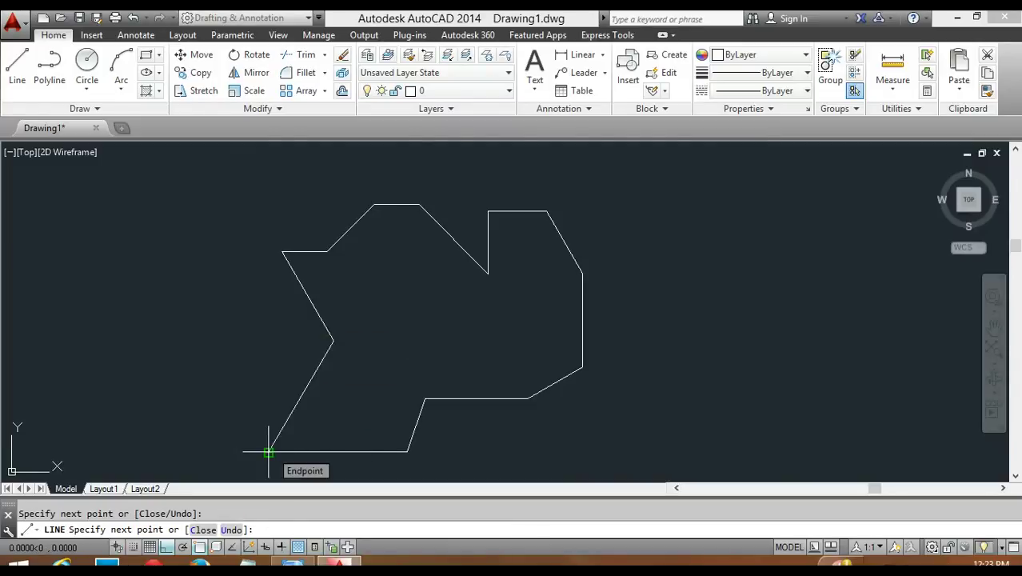
pyautogui.press('Escape')
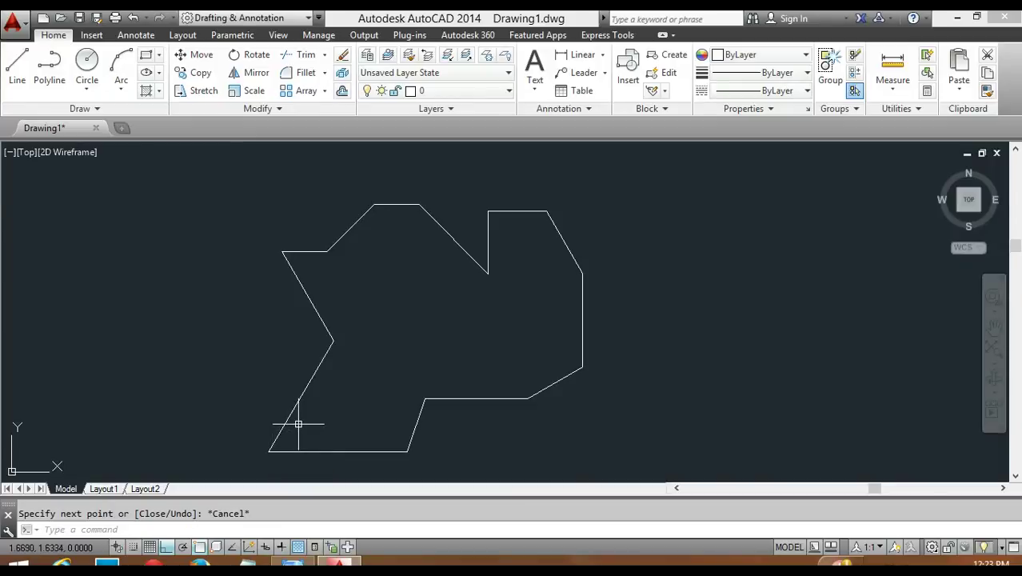
# Step: Pan the view left and slightly up to leave room around the outline
pyautogui.moveTo(361, 374); pyautogui.dragTo(232, 372, button='middle')
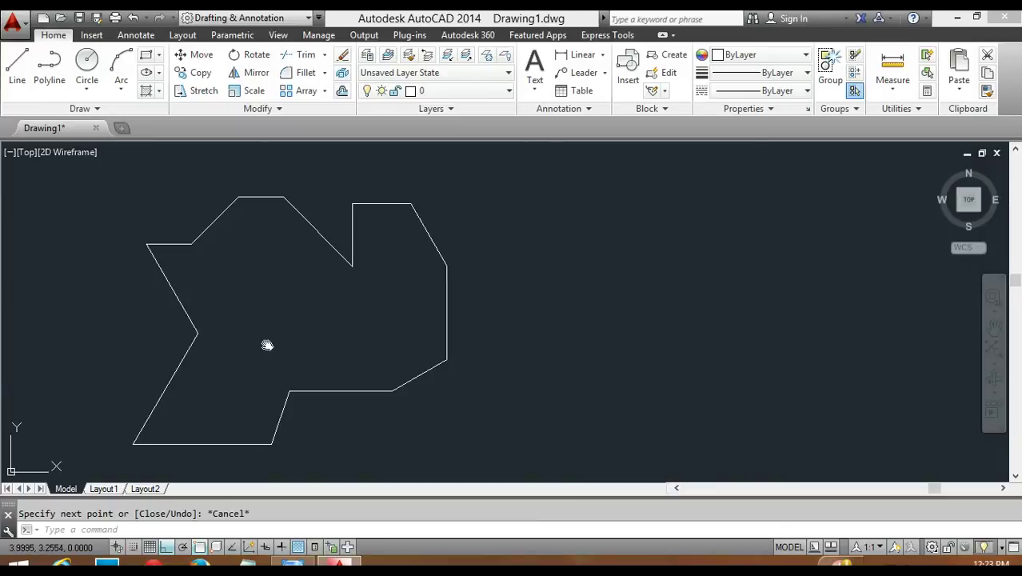
pyautogui.moveTo(232, 373)
pyautogui.mouseDown(button='middle')
pyautogui.moveTo(231, 349)
pyautogui.moveTo(268, 334)
pyautogui.mouseUp(button='middle')
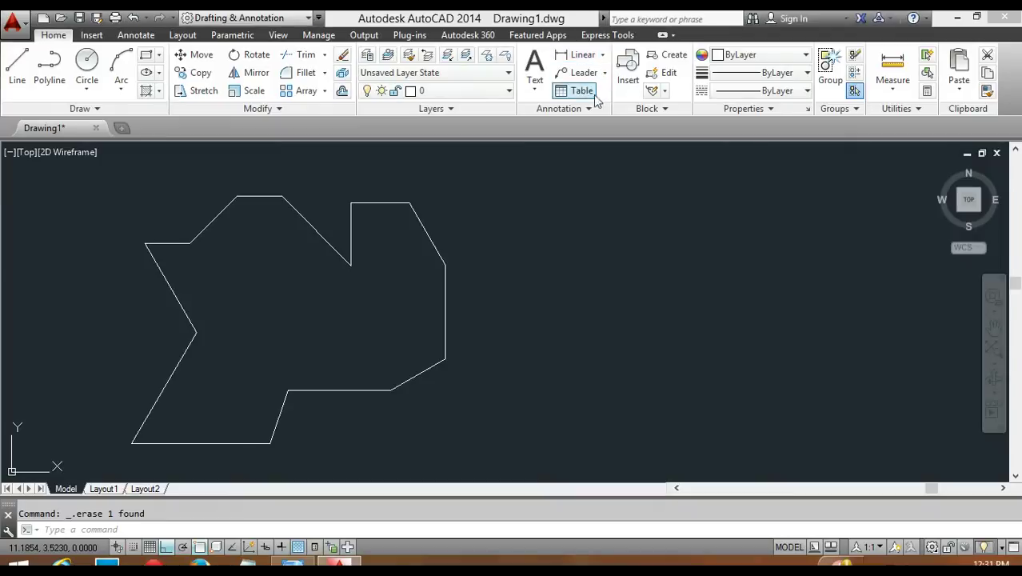
# Step: Switch to Aligned dimensioning and place a 2.3 dimension below the bottom horizontal edge
pyautogui.click(603, 56)
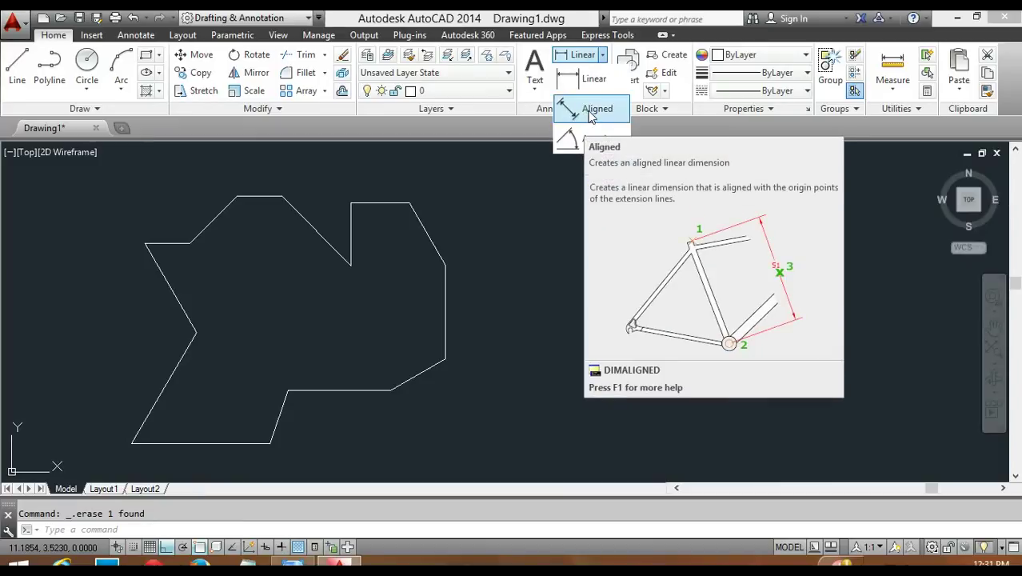
pyautogui.click(592, 113)
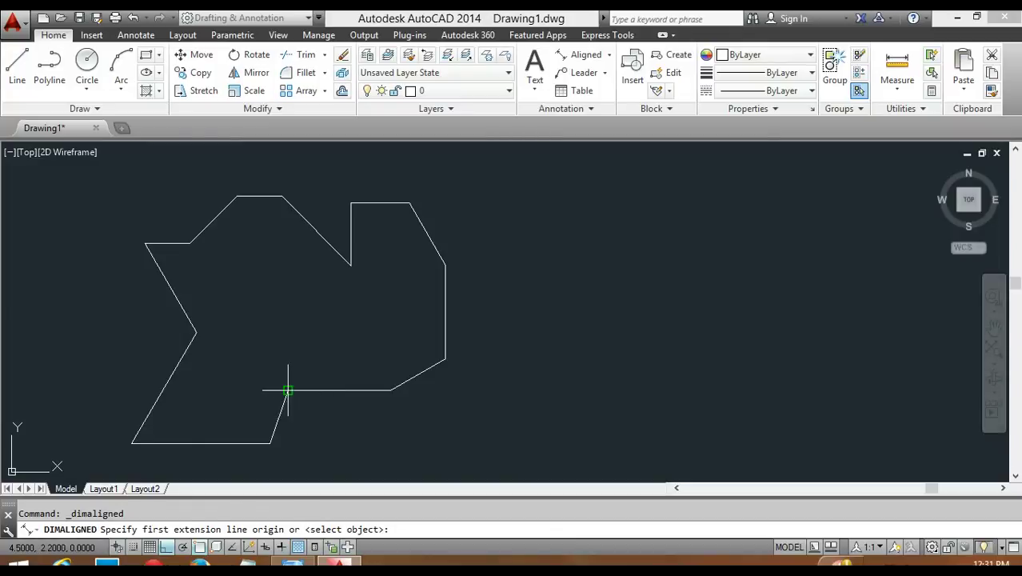
pyautogui.click(288, 390)
pyautogui.click(391, 390)
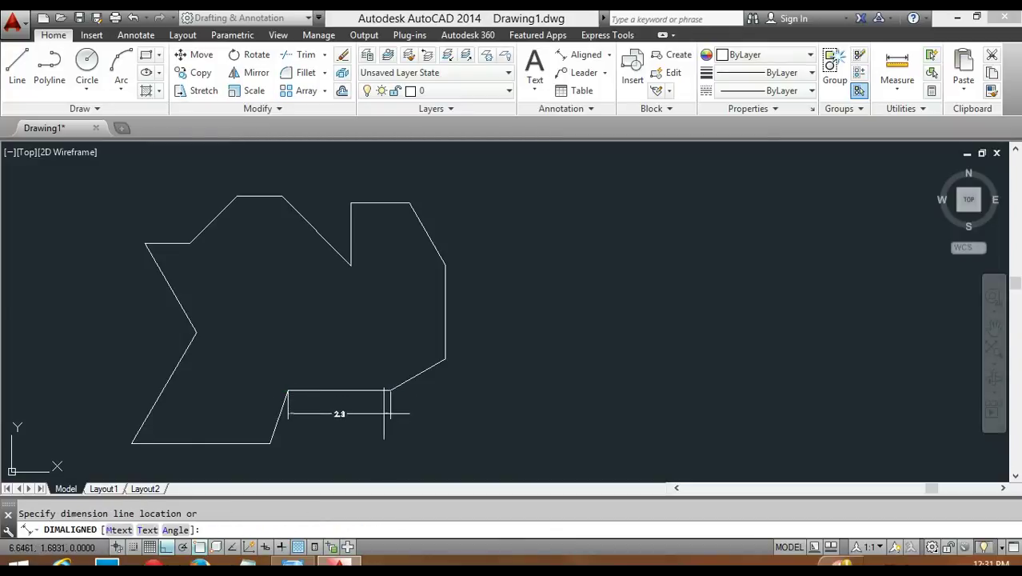
pyautogui.click(389, 413)
pyautogui.scroll(2, 406, 398)
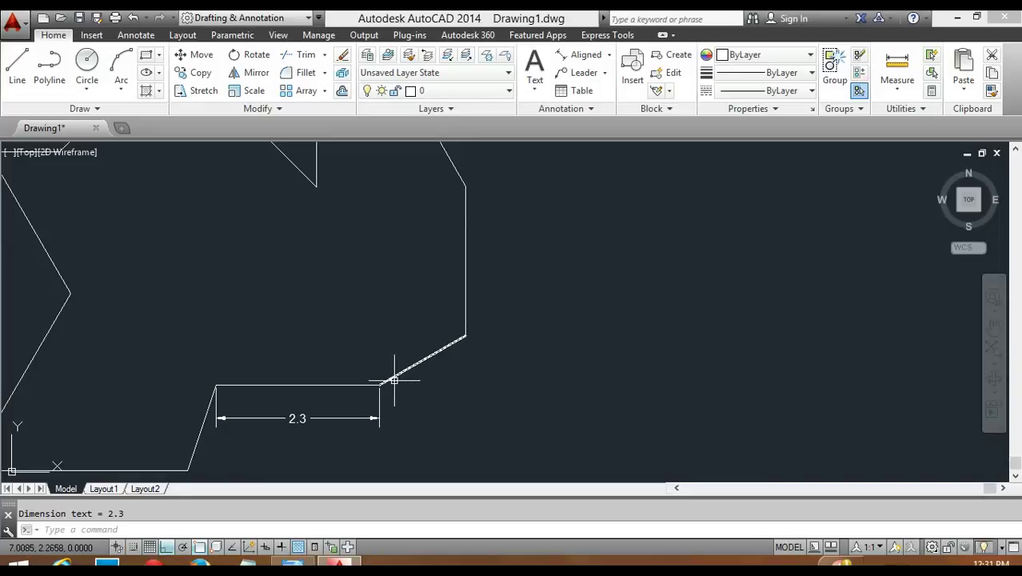
# Step: Add aligned dimensions 1.4, 2.1 and 1.6 to the slanted, right vertical and upper-right diagonal edges
pyautogui.press('Return')
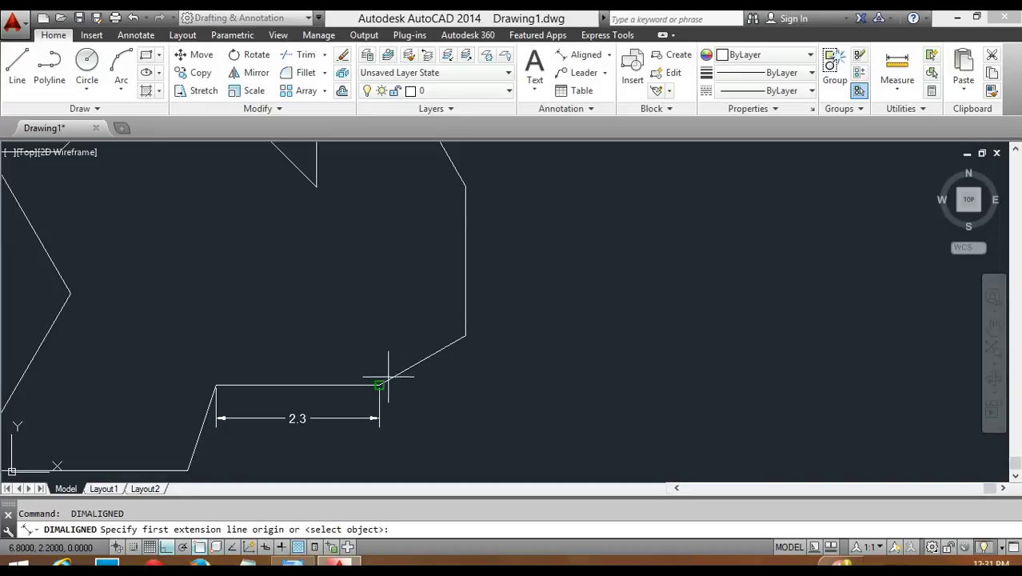
pyautogui.click(387, 377)
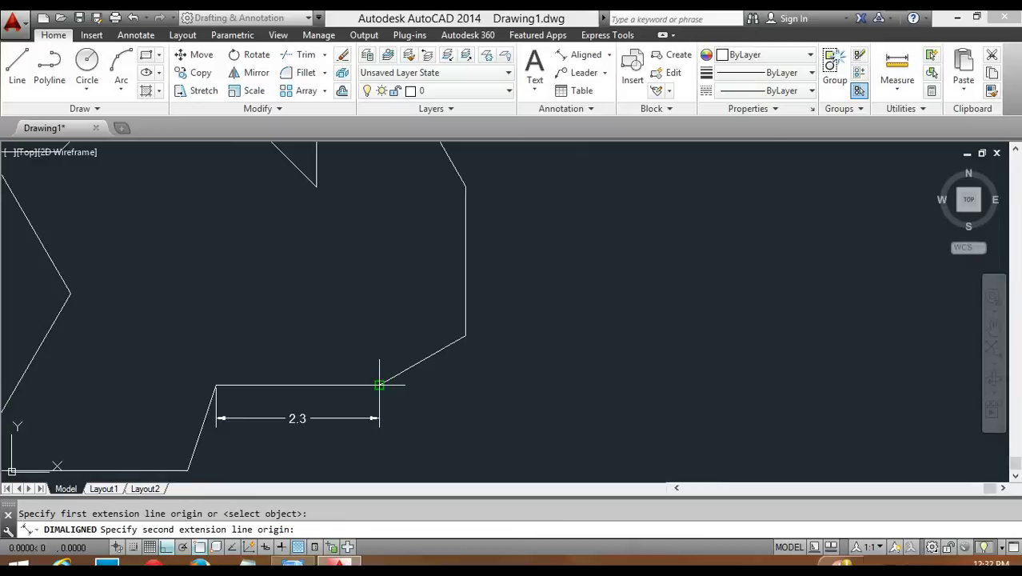
pyautogui.click(463, 336)
pyautogui.click(472, 365)
pyautogui.moveTo(495, 313); pyautogui.dragTo(490, 378, button='middle')
pyautogui.press('Return')
pyautogui.click(459, 249)
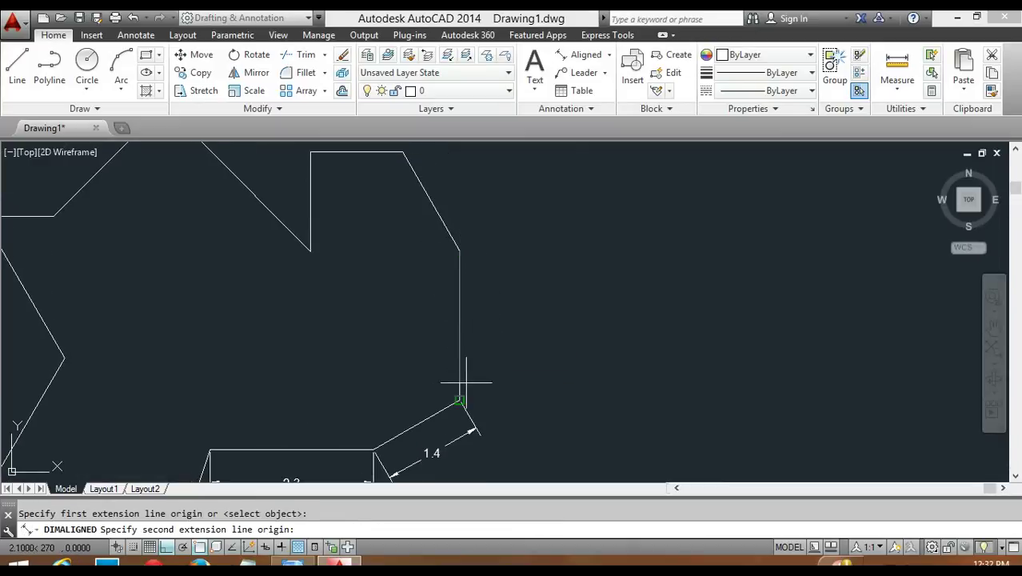
pyautogui.click(461, 400)
pyautogui.click(485, 344)
pyautogui.moveTo(432, 196); pyautogui.dragTo(464, 286, button='middle')
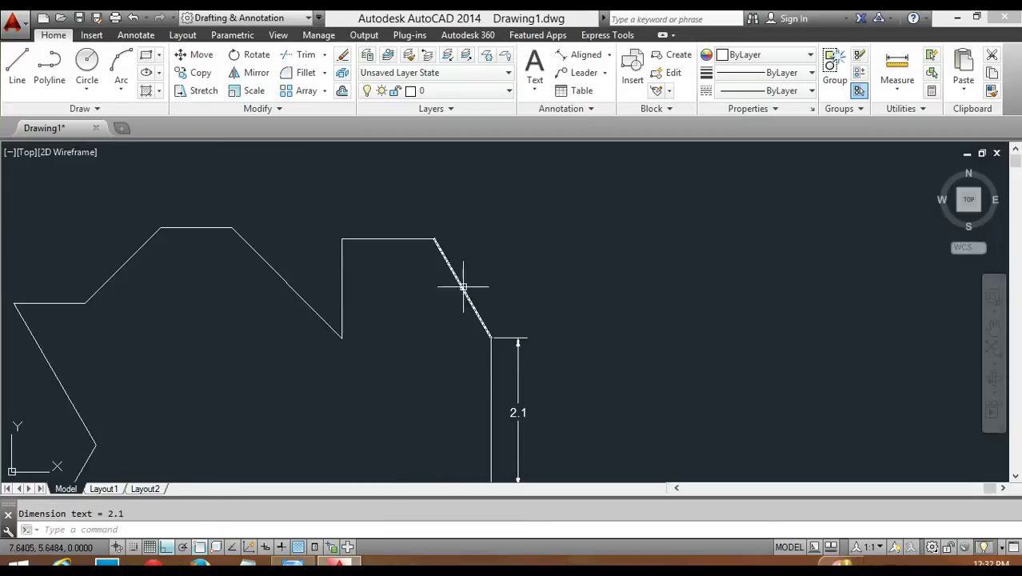
pyautogui.press('Return')
pyautogui.click(434, 239)
pyautogui.click(491, 338)
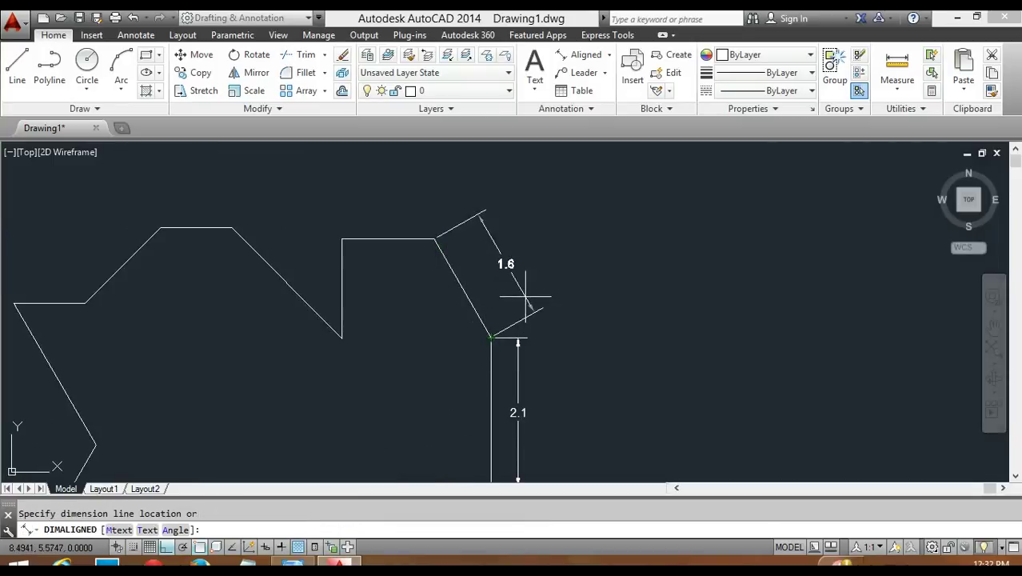
pyautogui.click(530, 297)
pyautogui.scroll(2, 497, 347)
# Step: Dimension the top edge 1.3, the short vertical edge 1.4 and the long diagonal 2.2
pyautogui.press('Return')
pyautogui.click(364, 312)
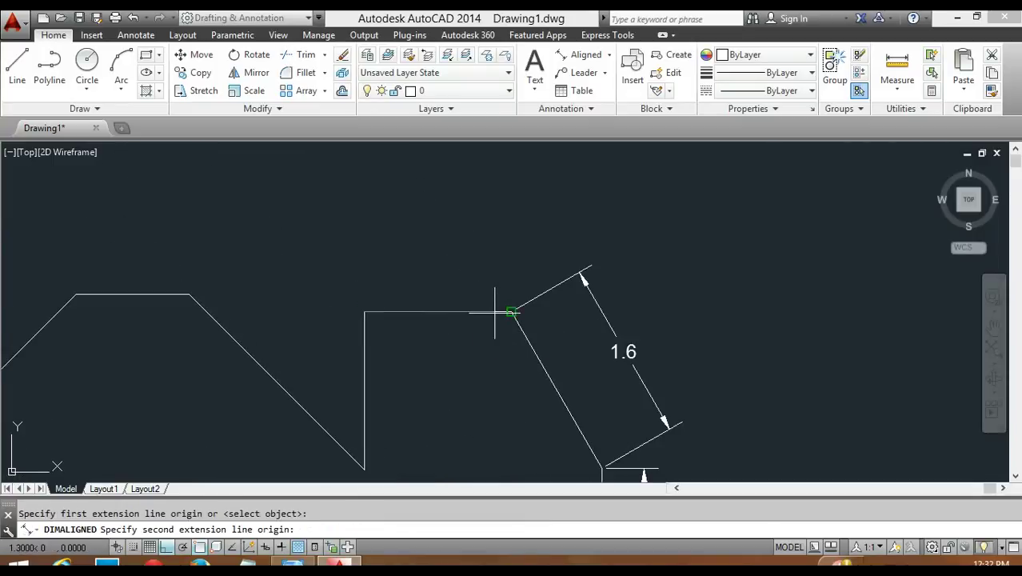
pyautogui.click(512, 311)
pyautogui.click(448, 266)
pyautogui.moveTo(441, 334); pyautogui.dragTo(527, 287, button='middle')
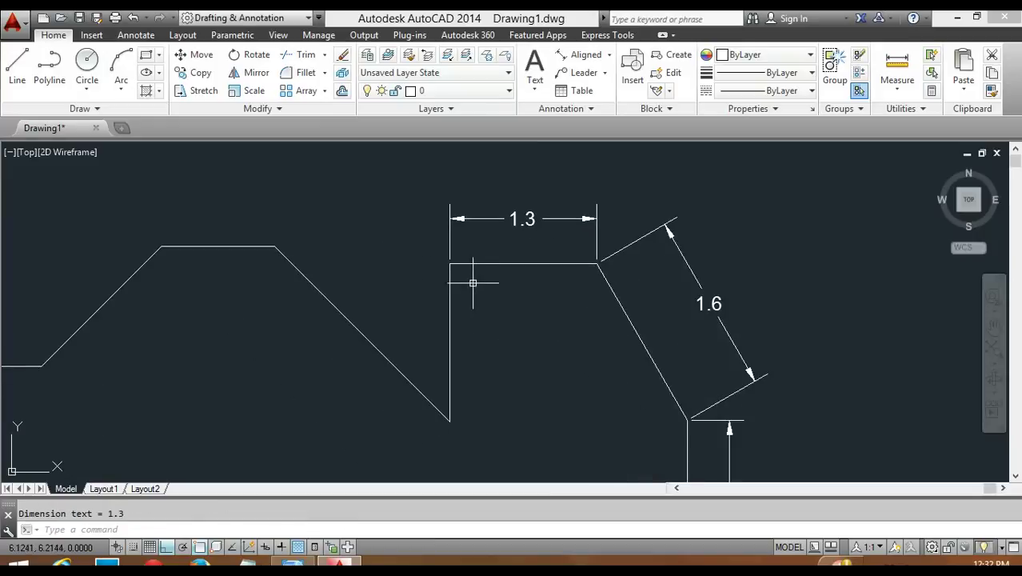
pyautogui.press('Return')
pyautogui.click(449, 264)
pyautogui.click(449, 423)
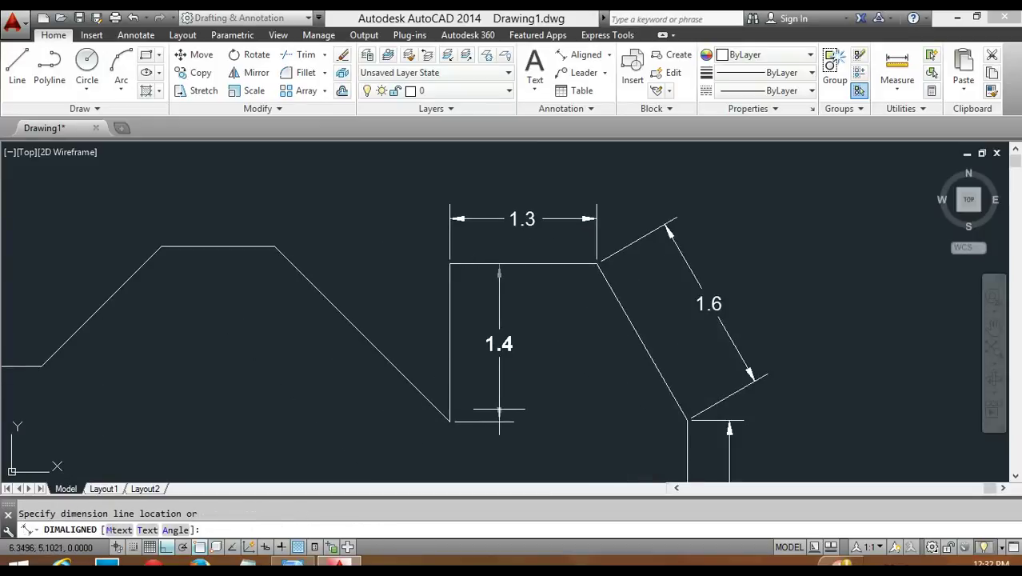
pyautogui.click(499, 344)
pyautogui.moveTo(438, 424); pyautogui.dragTo(559, 388, button='middle')
pyautogui.press('Return')
pyautogui.click(450, 257)
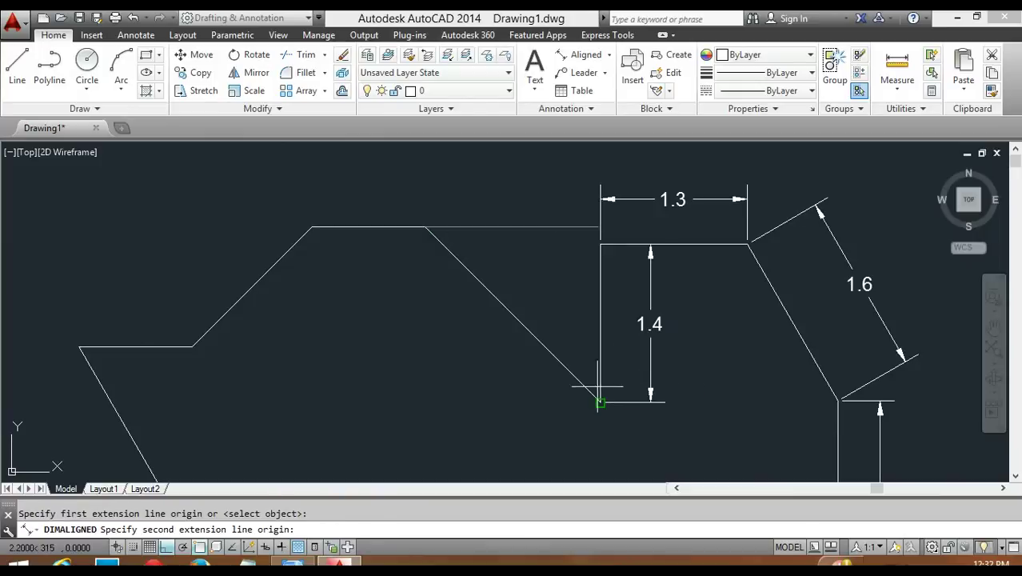
pyautogui.click(599, 402)
pyautogui.click(418, 331)
pyautogui.moveTo(418, 331); pyautogui.dragTo(564, 394, button='middle')
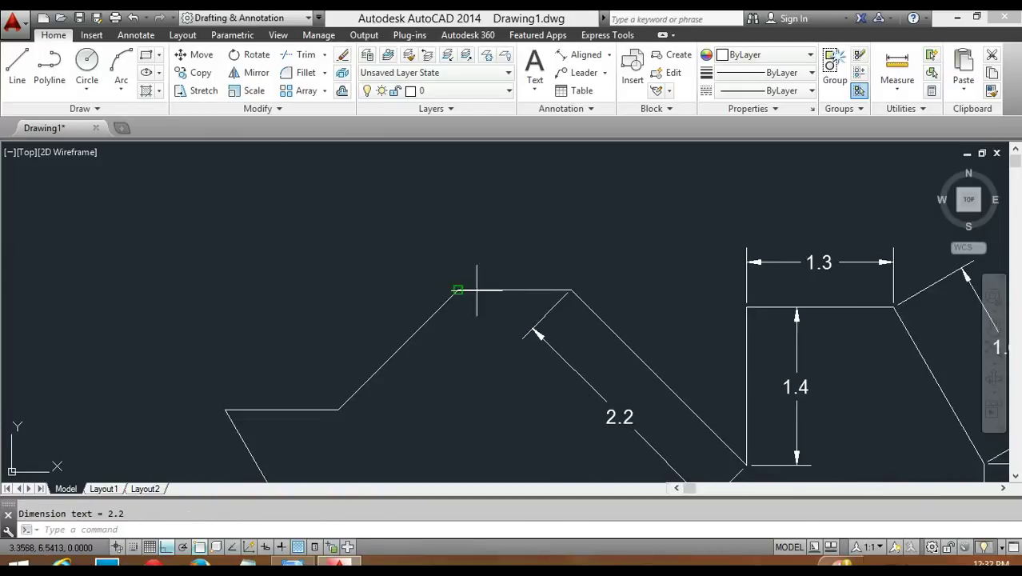
# Step: Dimension the short top edge 1.0, the next slanted edge 1.5 and the short horizontal edge 1.0
pyautogui.press('Return')
pyautogui.click(457, 290)
pyautogui.click(570, 290)
pyautogui.click(560, 237)
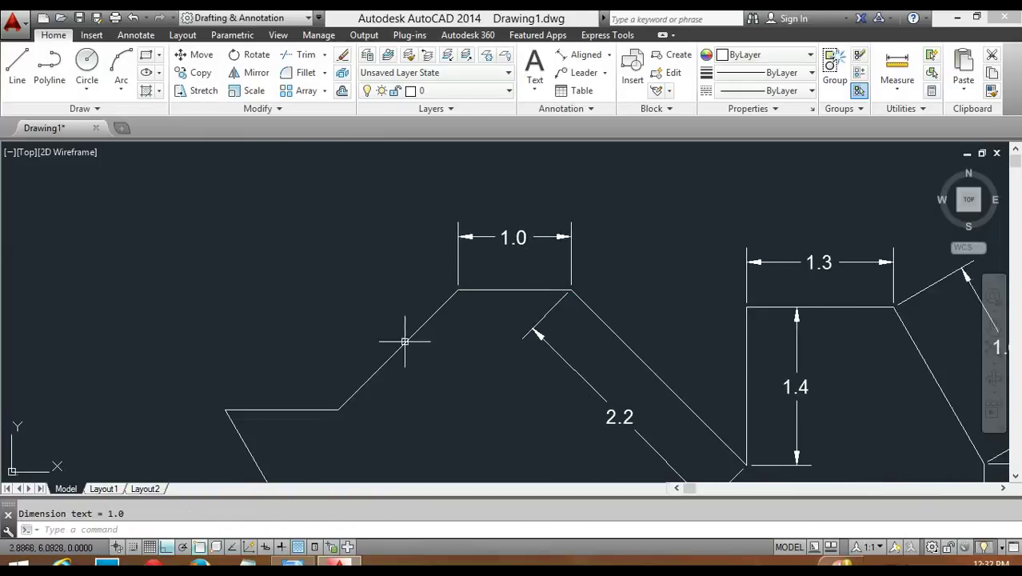
pyautogui.moveTo(374, 394); pyautogui.dragTo(518, 338, button='middle')
pyautogui.press('Return')
pyautogui.click(481, 350)
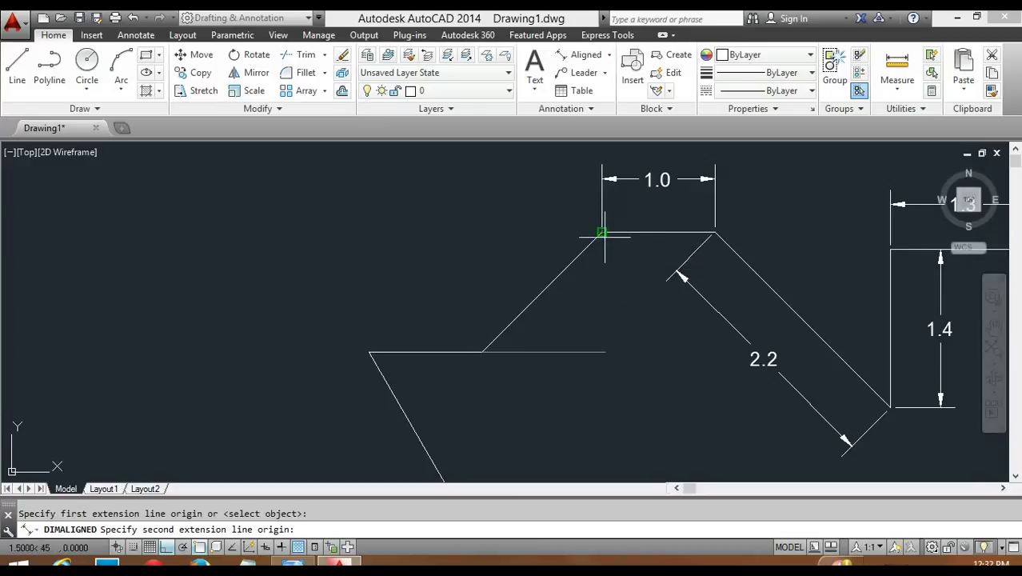
pyautogui.click(601, 233)
pyautogui.click(523, 205)
pyautogui.moveTo(457, 296); pyautogui.dragTo(497, 209, button='middle')
pyautogui.press('Return')
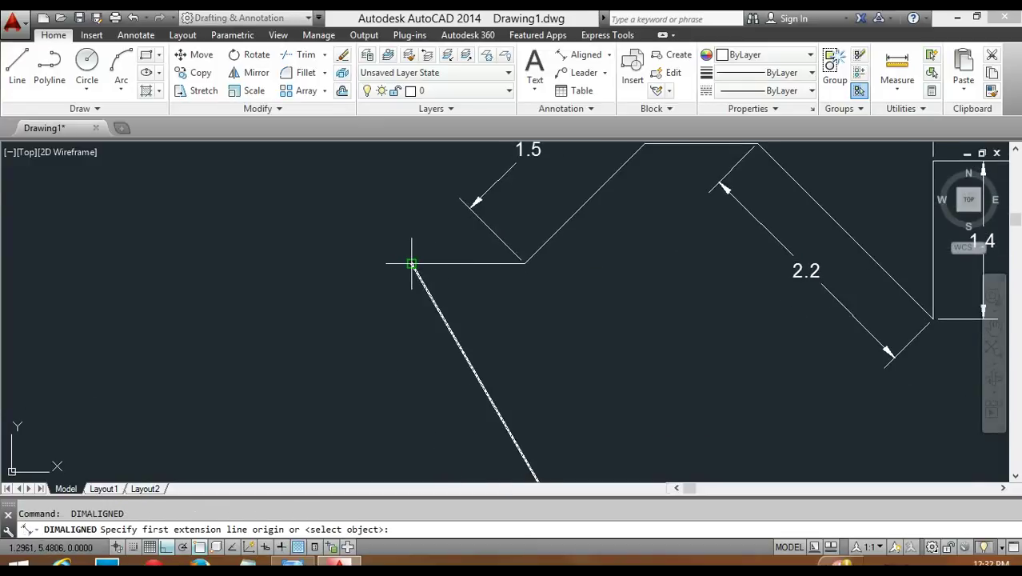
pyautogui.click(521, 264)
pyautogui.click(521, 264)
pyautogui.click(529, 297)
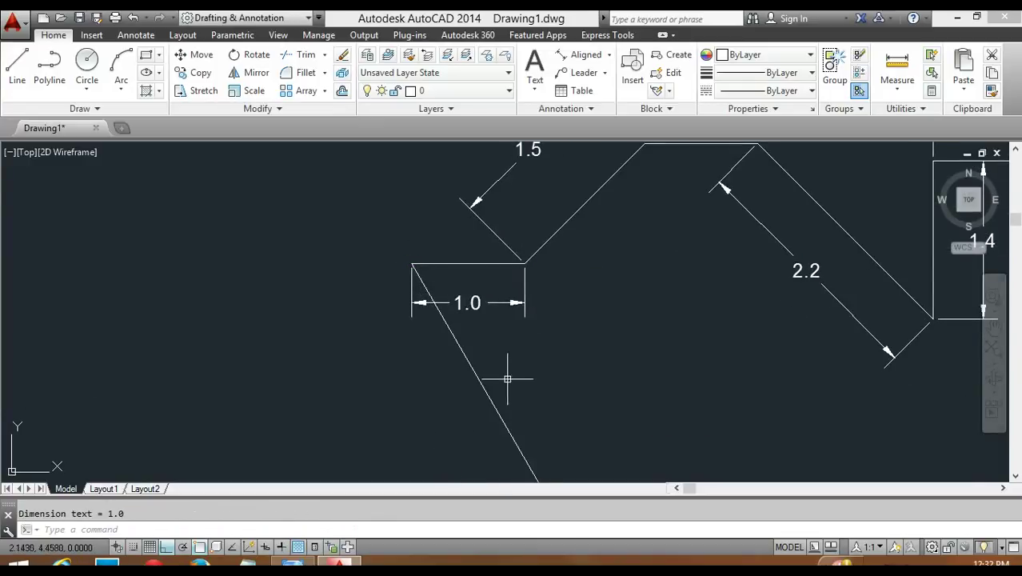
pyautogui.scroll(-2, 496, 368)
# Step: Dimension the left slanted edge 2.3, then pan back to the bottom 2.3, 1.4, 2.1 dimensions
pyautogui.moveTo(484, 354); pyautogui.dragTo(444, 288, button='middle')
pyautogui.press('Return')
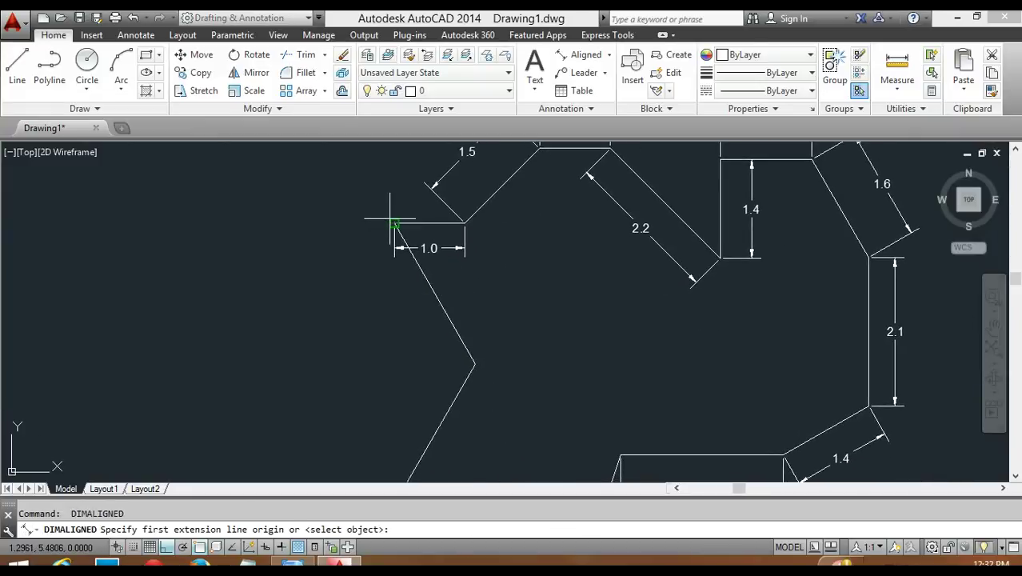
pyautogui.click(394, 223)
pyautogui.click(474, 364)
pyautogui.click(407, 358)
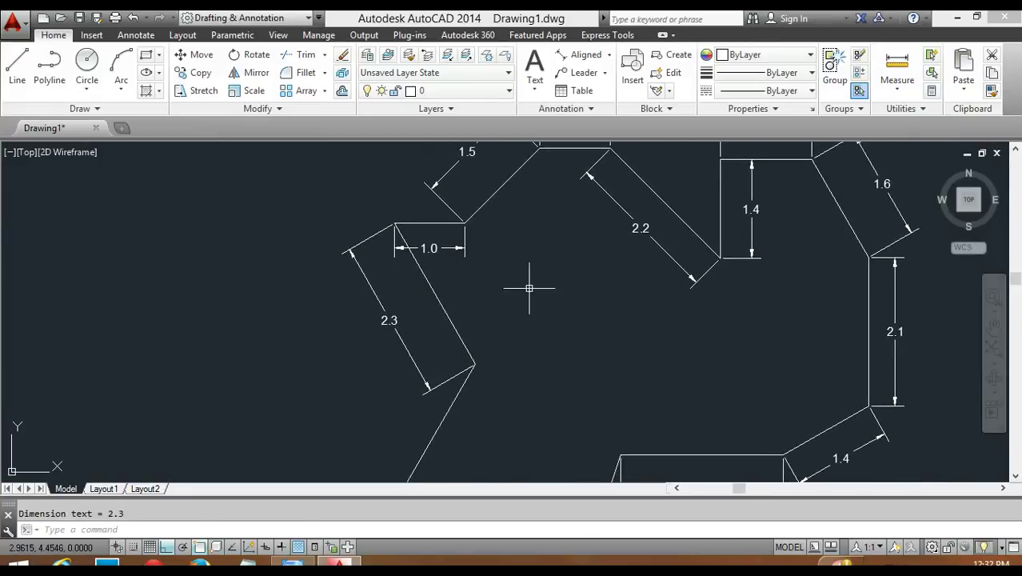
pyautogui.moveTo(530, 286); pyautogui.dragTo(433, 275, button='middle')
pyautogui.scroll(-3, 433, 275)
pyautogui.scroll(3, 468, 328)
pyautogui.moveTo(472, 347); pyautogui.dragTo(373, 376, button='middle')
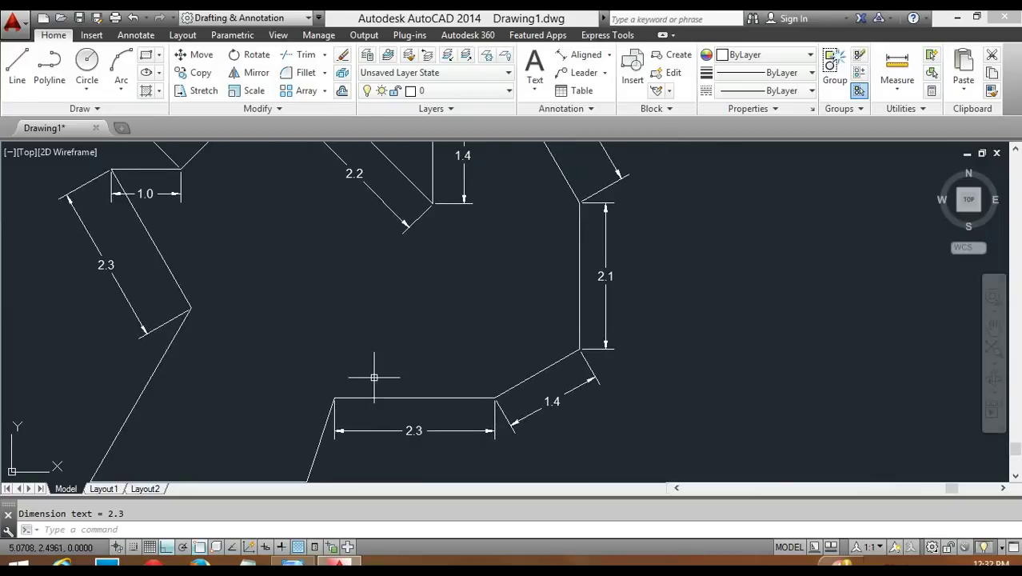
# Step: Switch to angular dimensioning and mark the 150° corner between the horizontal and angled edges
pyautogui.click(609, 56)
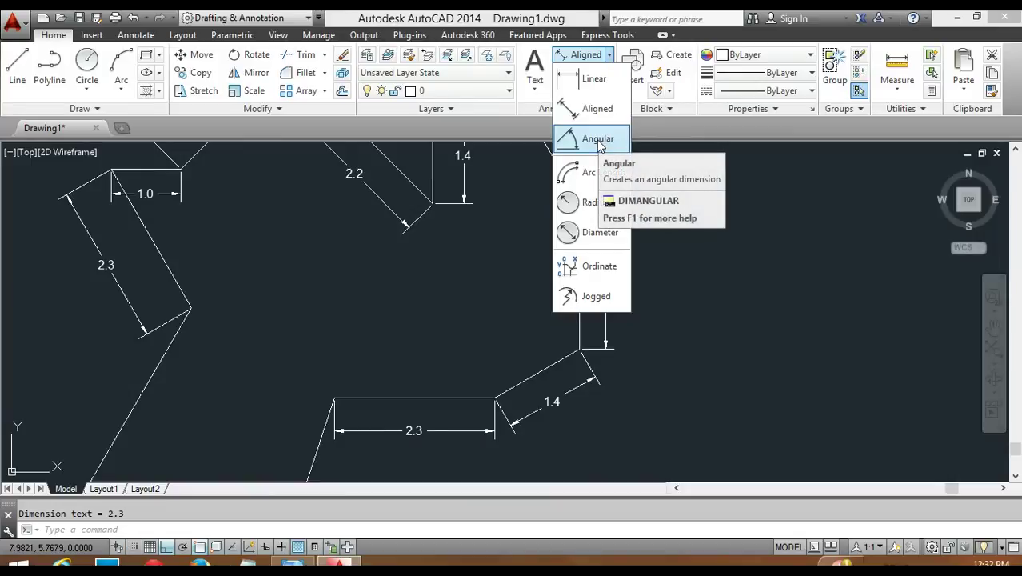
pyautogui.click(599, 142)
pyautogui.scroll(2, 490, 354)
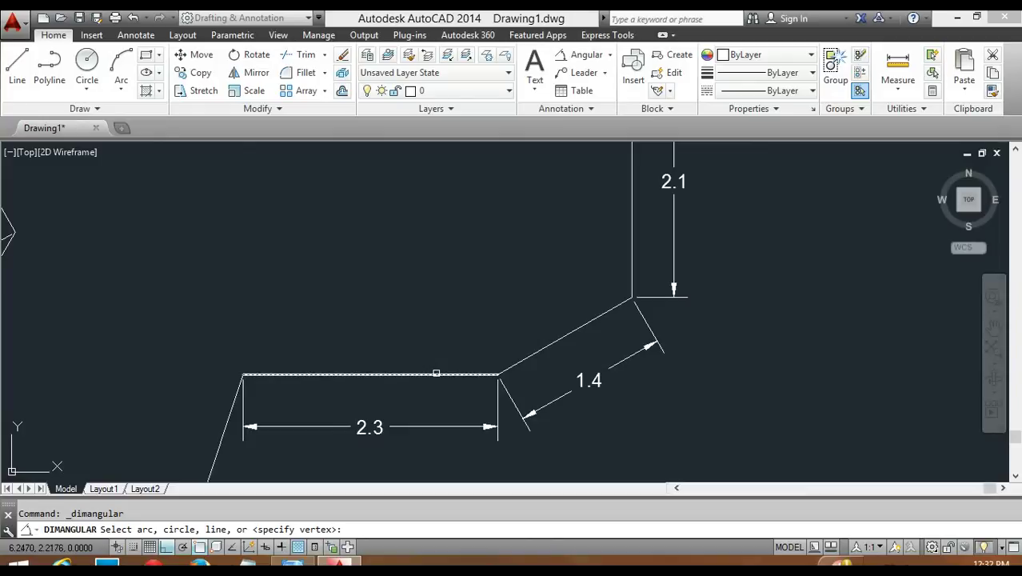
pyautogui.click(436, 375)
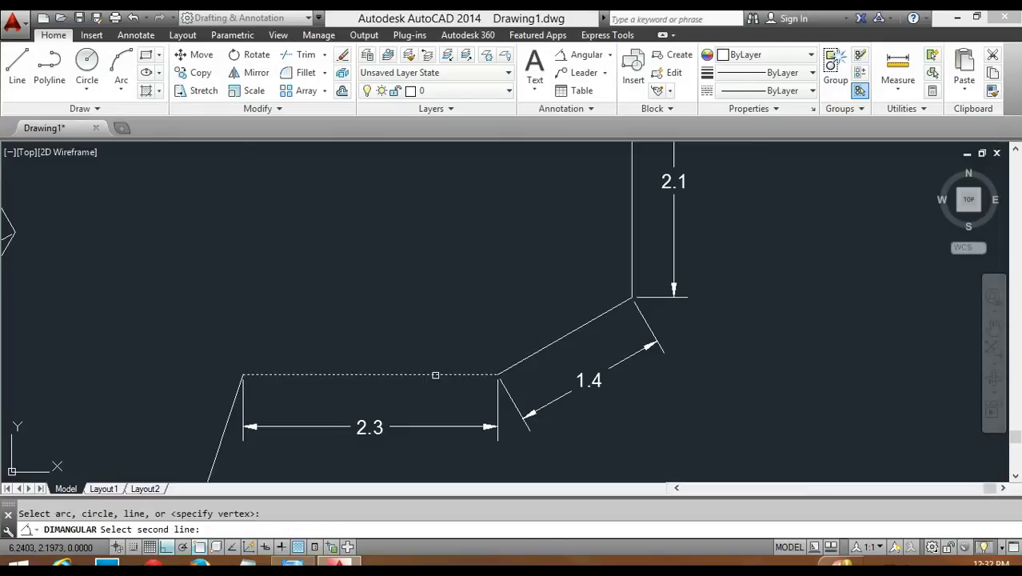
pyautogui.click(530, 360)
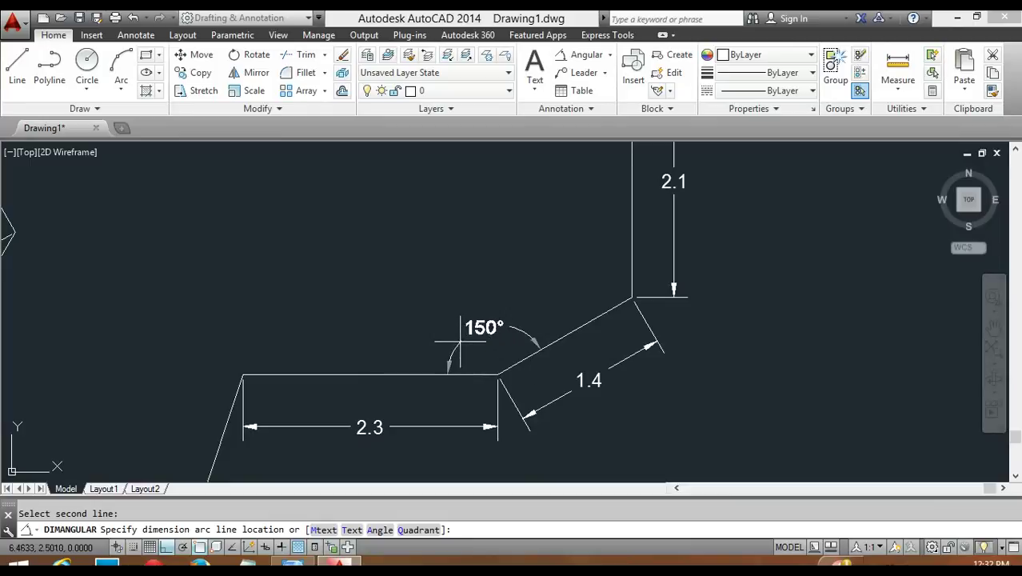
pyautogui.click(482, 330)
pyautogui.moveTo(562, 249); pyautogui.dragTo(491, 303, button='middle')
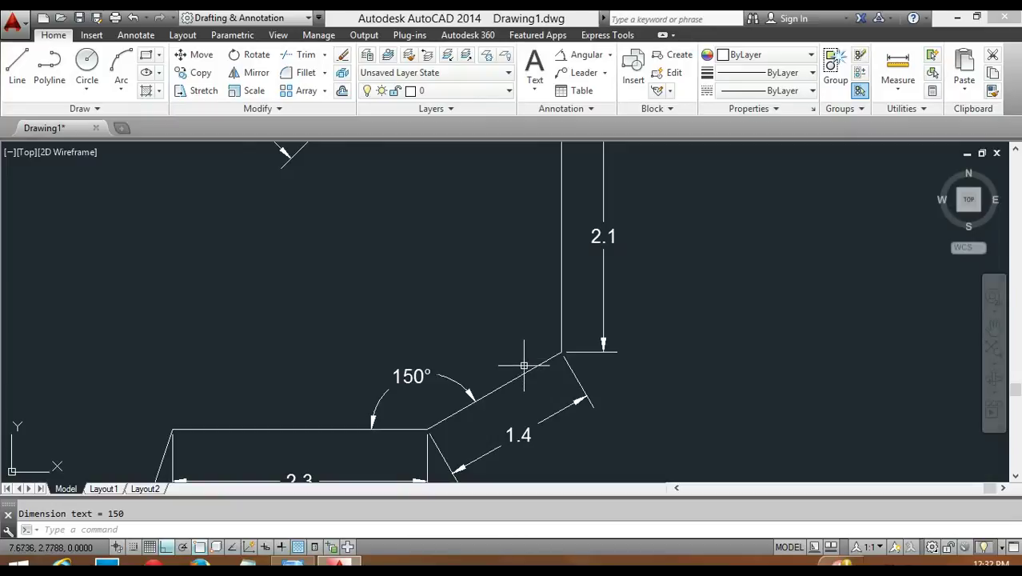
# Step: Add a 120° angular dimension between the angled edge and the vertical edge
pyautogui.press('Return')
pyautogui.click(531, 370)
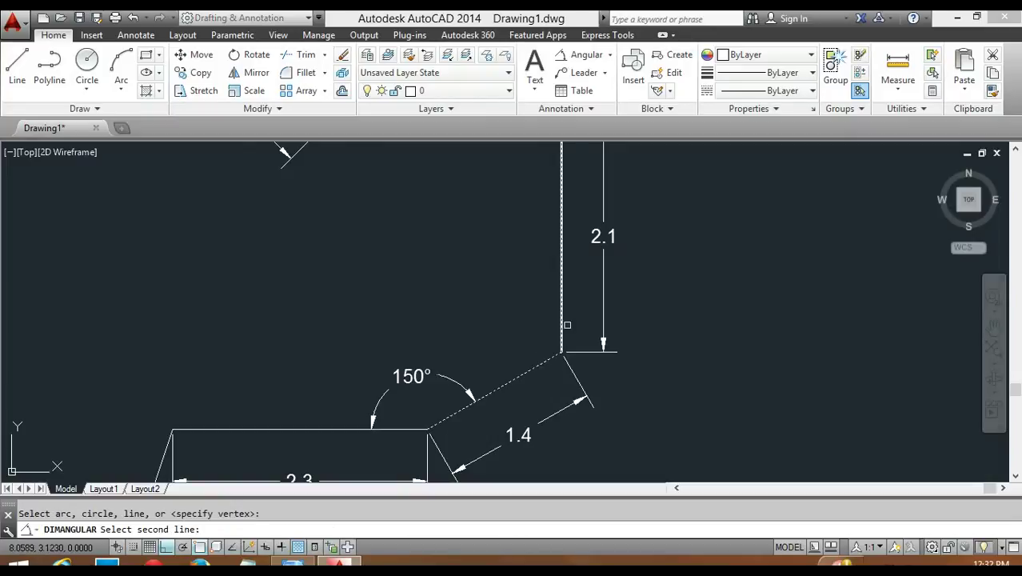
pyautogui.click(561, 322)
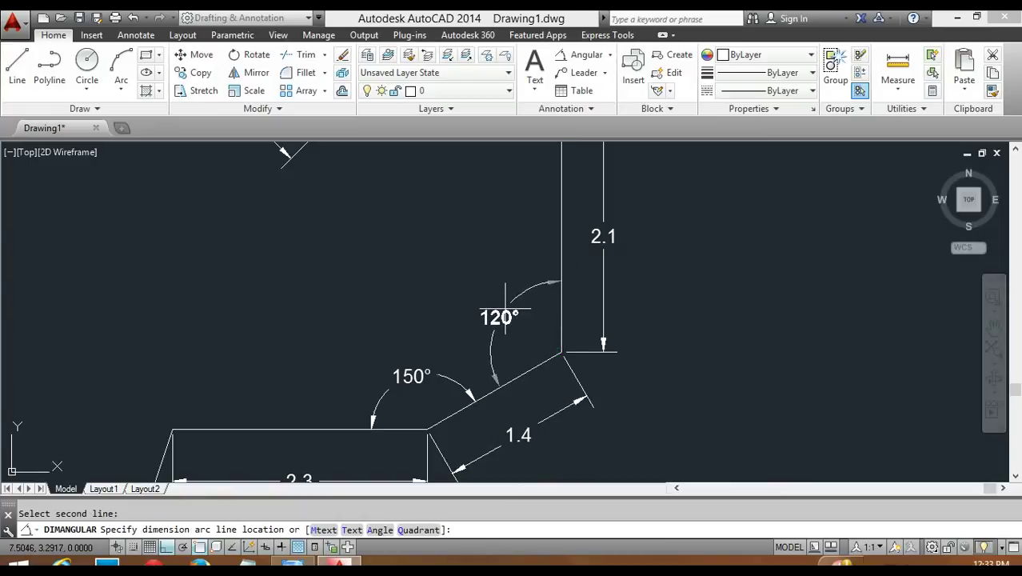
pyautogui.click(519, 324)
pyautogui.scroll(-2, 524, 300)
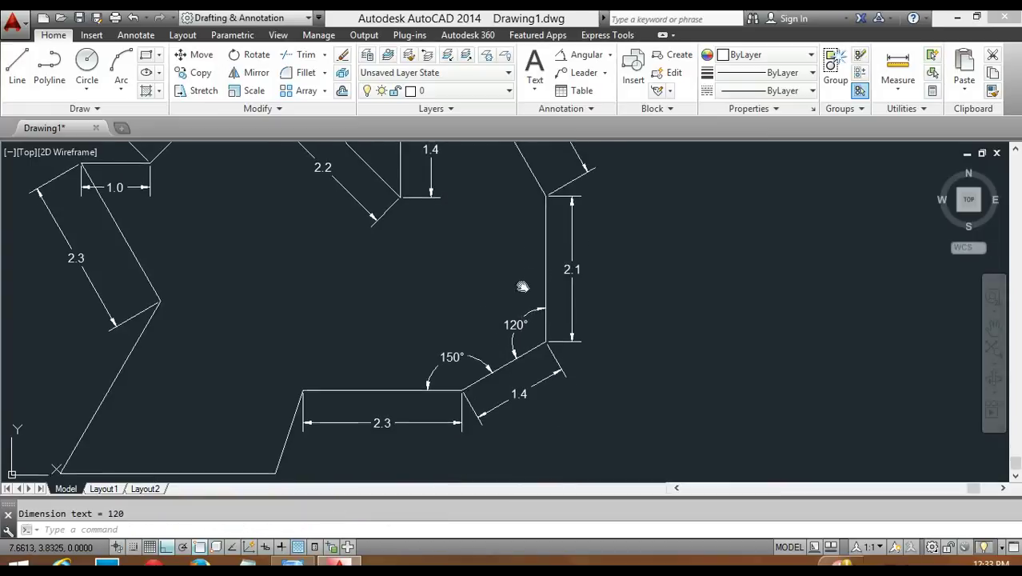
pyautogui.moveTo(523, 286); pyautogui.dragTo(525, 318, button='middle')
pyautogui.moveTo(531, 250); pyautogui.dragTo(535, 288, button='middle')
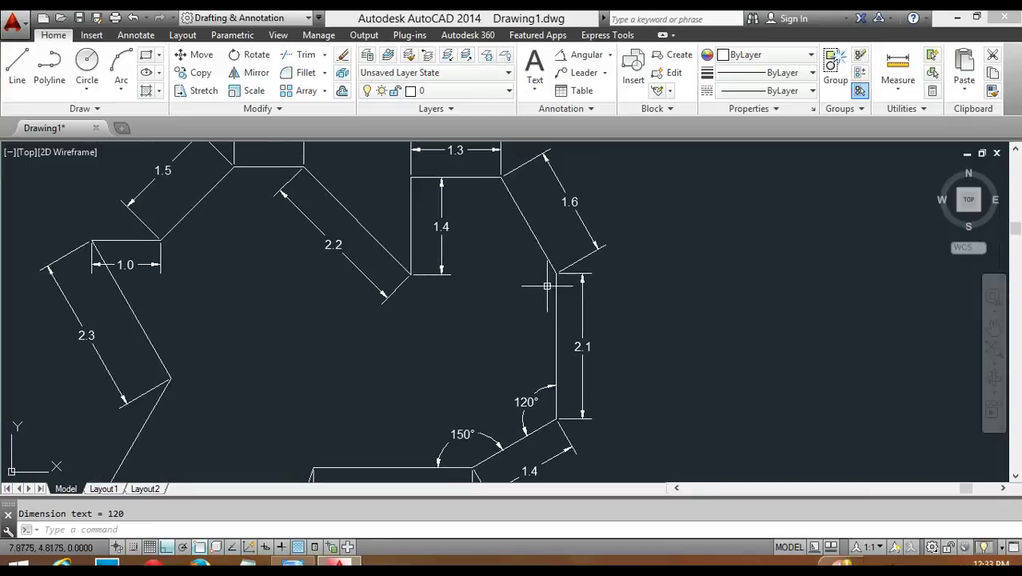
# Step: Add a 150° angular dimension at the corner between the 2.1 and 1.6 edges
pyautogui.press('Return')
pyautogui.scroll(2, 543, 271)
pyautogui.click(546, 254)
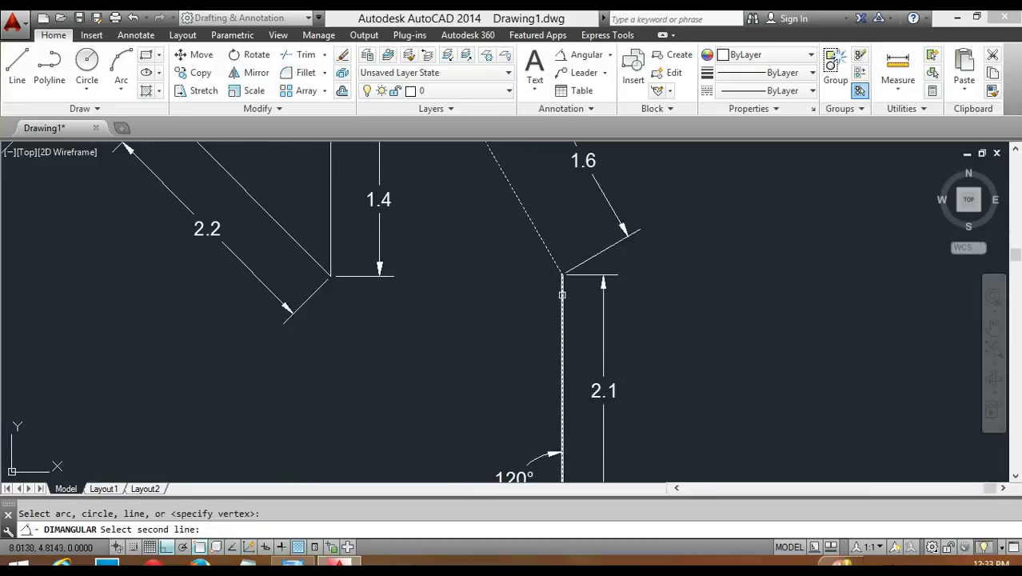
pyautogui.click(560, 291)
pyautogui.click(514, 308)
pyautogui.scroll(-2, 496, 300)
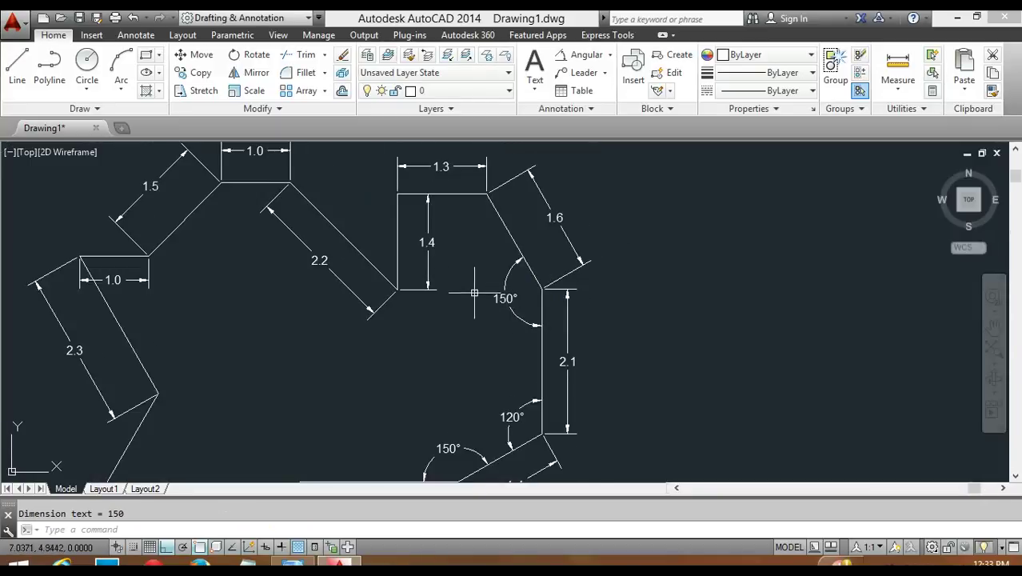
pyautogui.moveTo(477, 288); pyautogui.dragTo(534, 303, button='middle')
pyautogui.scroll(2, 489, 252)
# Step: Add 45° angular dimensions at the 1.4/2.2 corner and the 1.0/1.5 corner
pyautogui.press('Return')
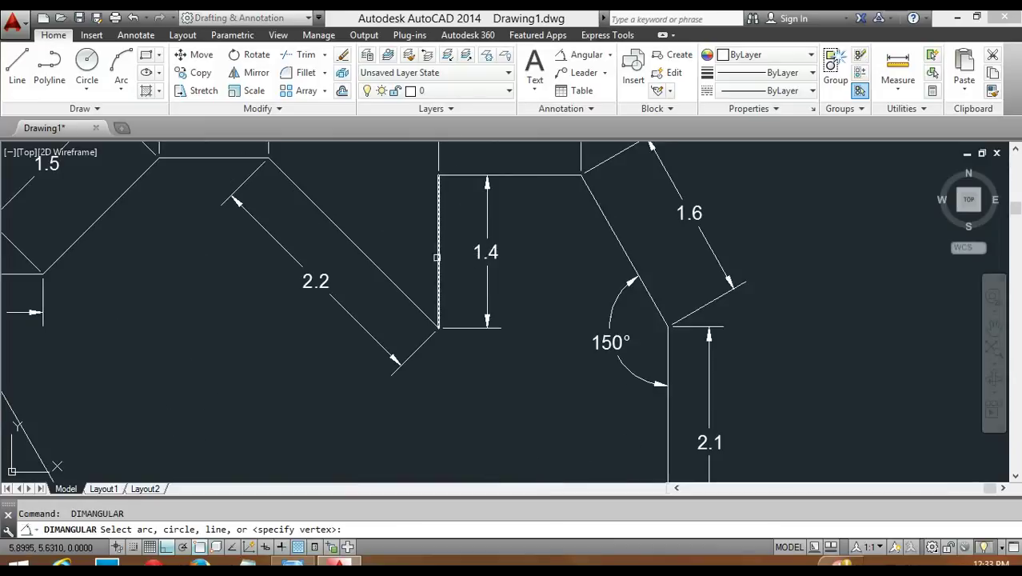
pyautogui.click(439, 255)
pyautogui.click(380, 271)
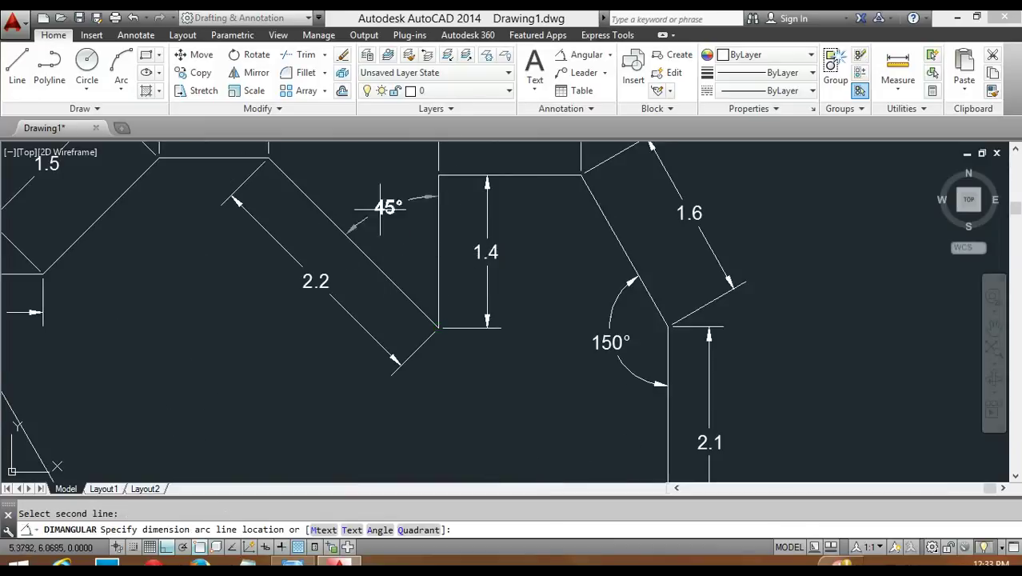
pyautogui.moveTo(376, 206); pyautogui.dragTo(459, 305, button='middle')
pyautogui.click(432, 296)
pyautogui.moveTo(332, 288); pyautogui.dragTo(526, 289, button='middle')
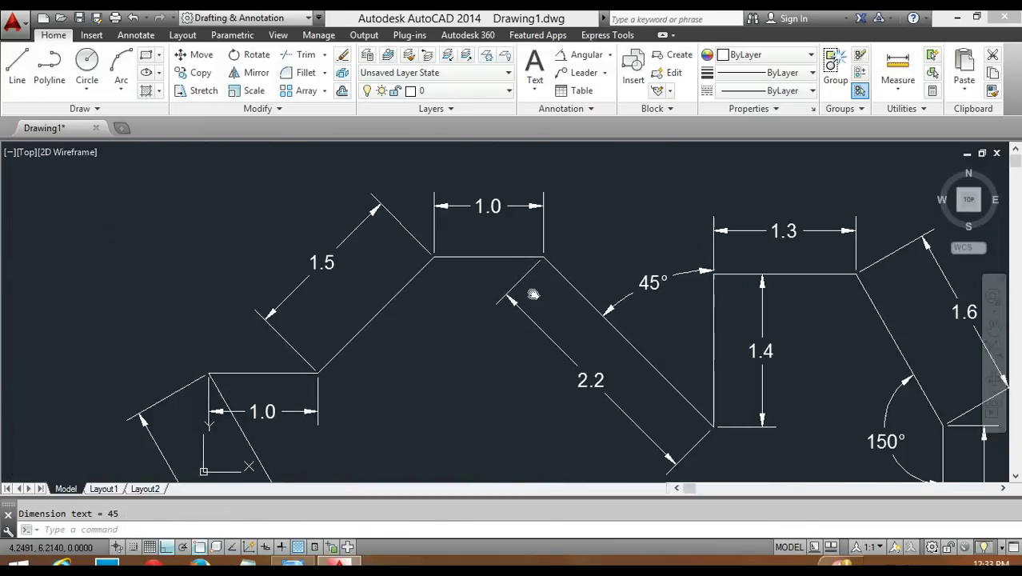
pyautogui.press('Return')
pyautogui.click(452, 257)
pyautogui.click(416, 274)
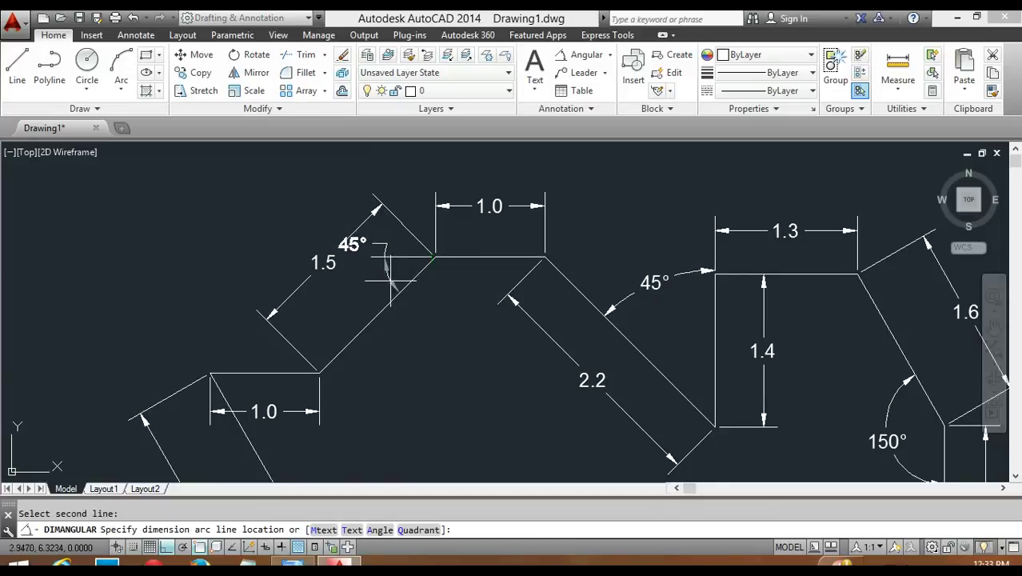
pyautogui.click(396, 266)
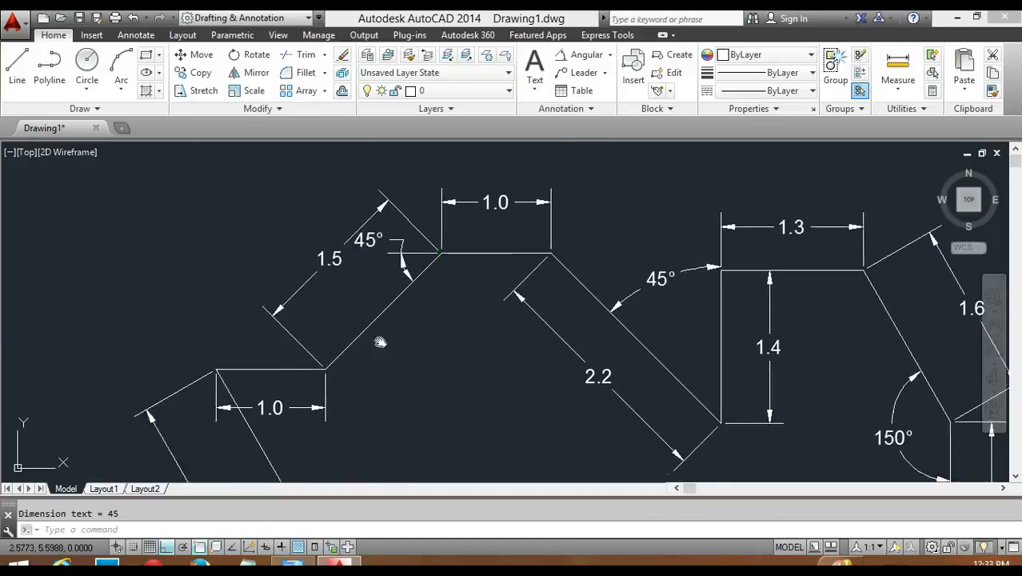
pyautogui.moveTo(271, 375); pyautogui.dragTo(463, 221, button='middle')
# Step: Add a 60° angular dimension between the horizontal 1.0 edge and the sloped 2.3 edge
pyautogui.press('Return')
pyautogui.click(436, 220)
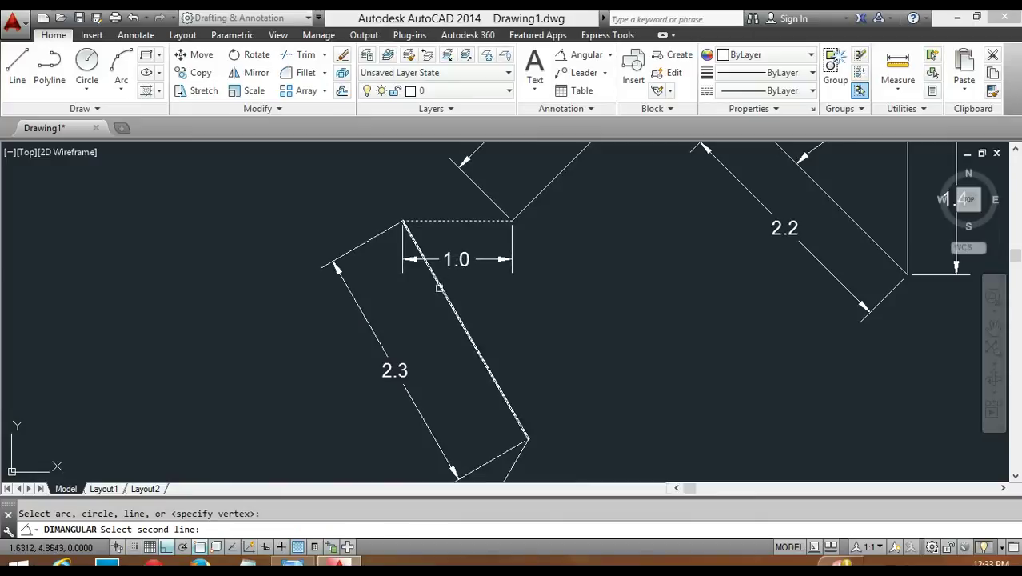
pyautogui.click(440, 288)
pyautogui.click(552, 308)
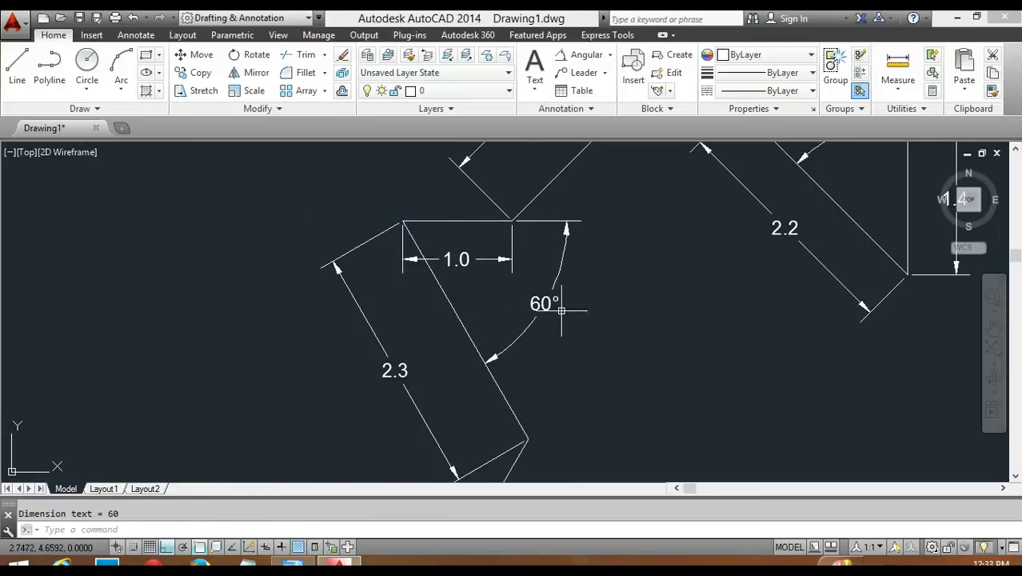
# Step: Snap the lower slanted line's end onto the vertex at the bottom of the outline
pyautogui.moveTo(560, 312); pyautogui.dragTo(490, 211, button='middle')
pyautogui.scroll(-3, 485, 347)
pyautogui.scroll(3, 449, 262)
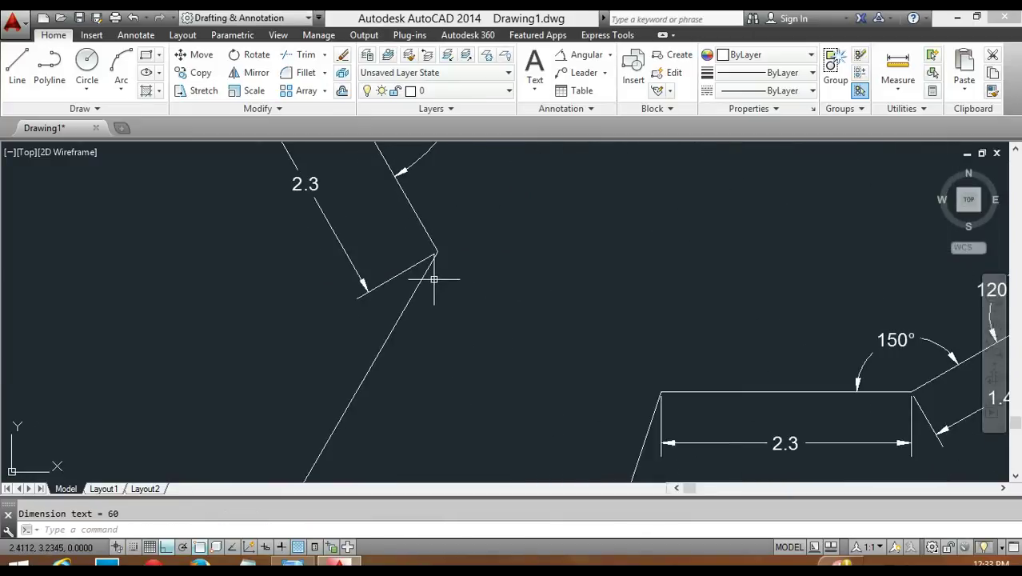
pyautogui.scroll(-2, 416, 293)
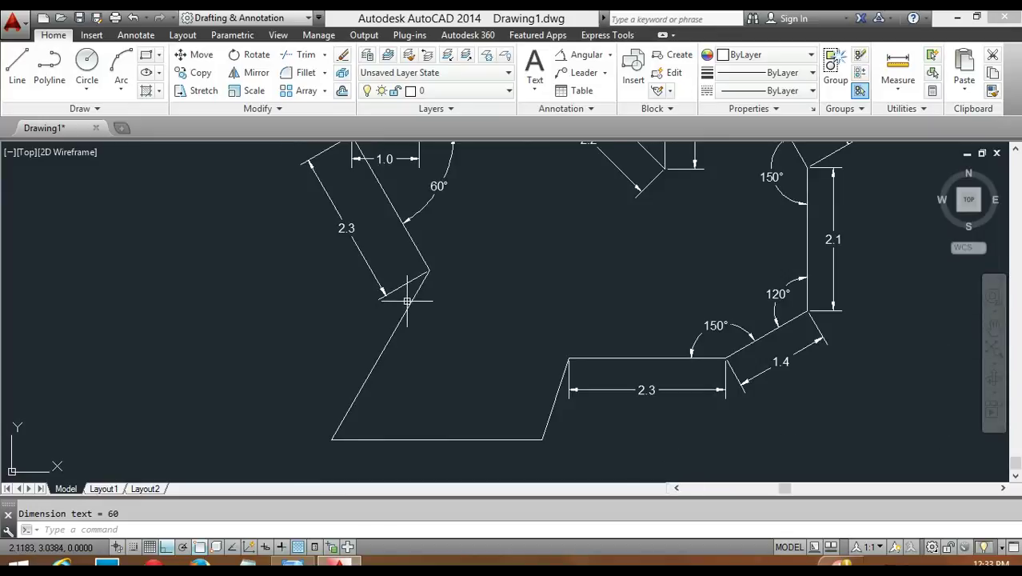
pyautogui.click(429, 272)
pyautogui.scroll(2, 446, 280)
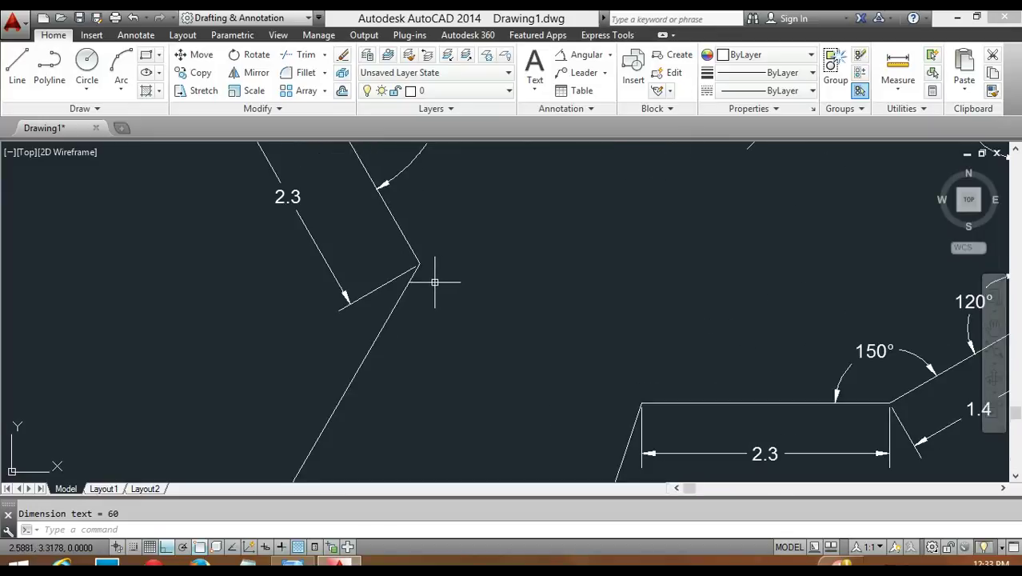
# Step: Draw a short horizontal reference line from the corner below the 2.3 edge
pyautogui.scroll(2, 424, 276)
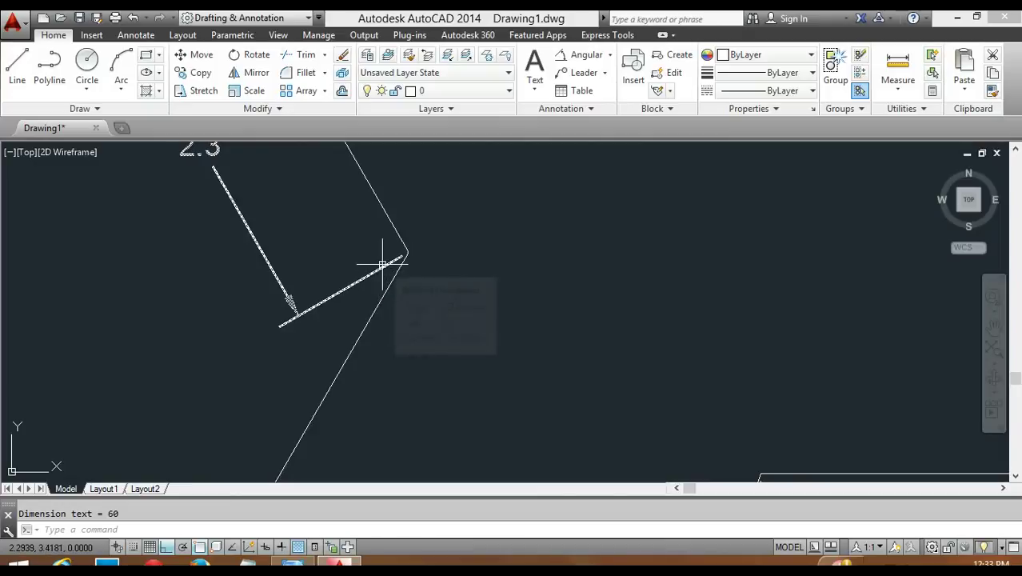
pyautogui.write('1')
pyautogui.press('Return')
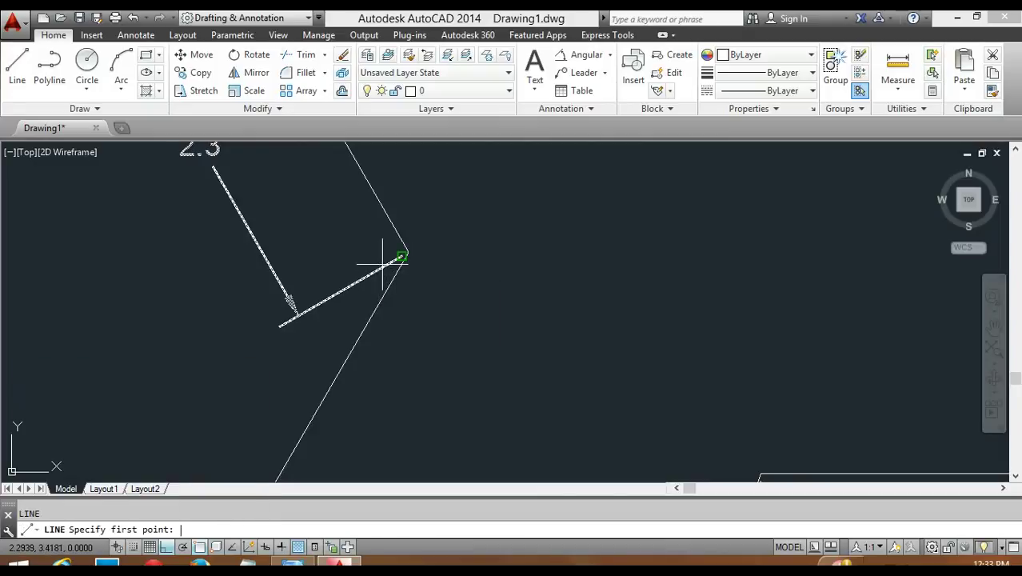
pyautogui.click(408, 253)
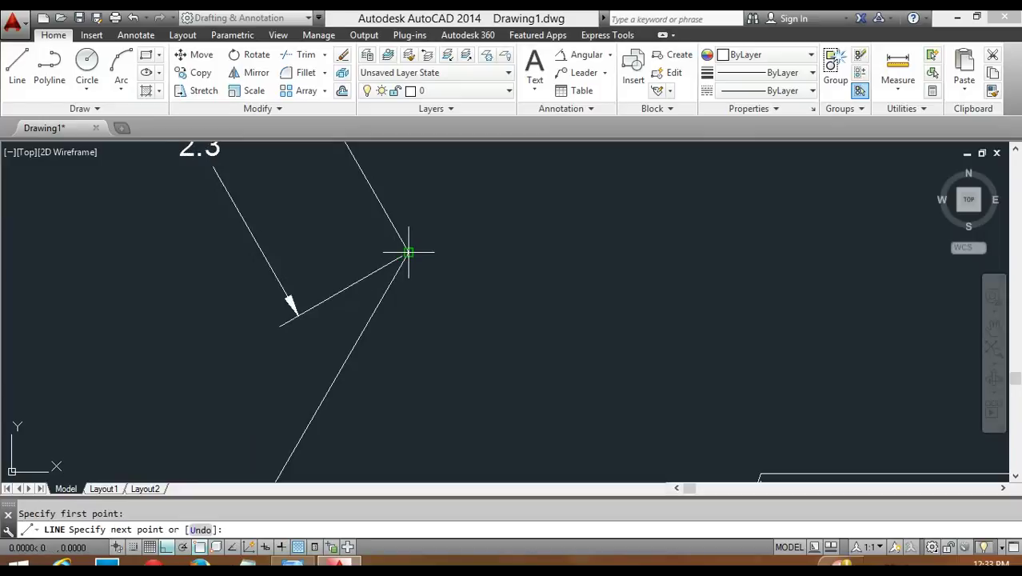
pyautogui.click(450, 258)
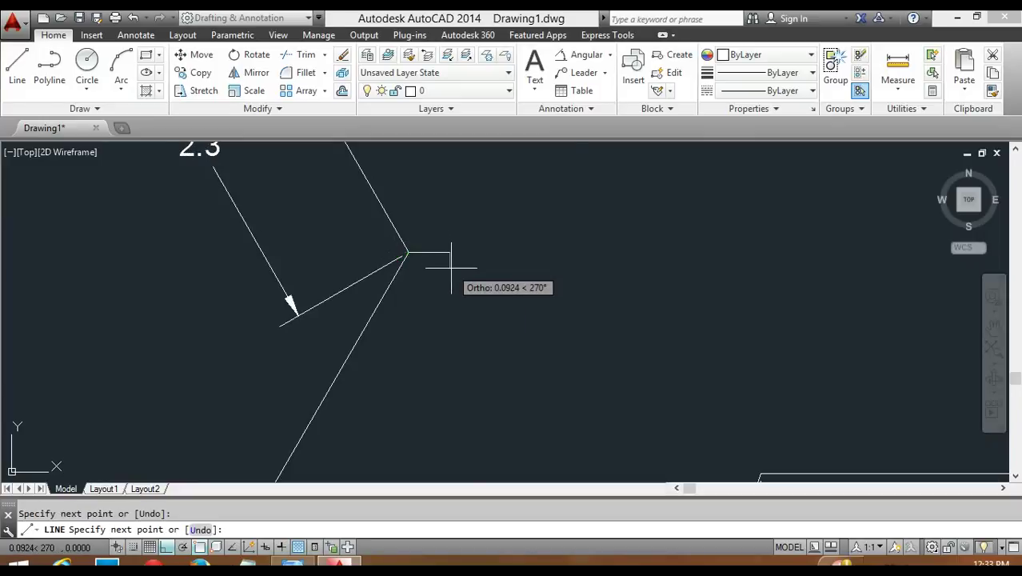
pyautogui.press('Escape')
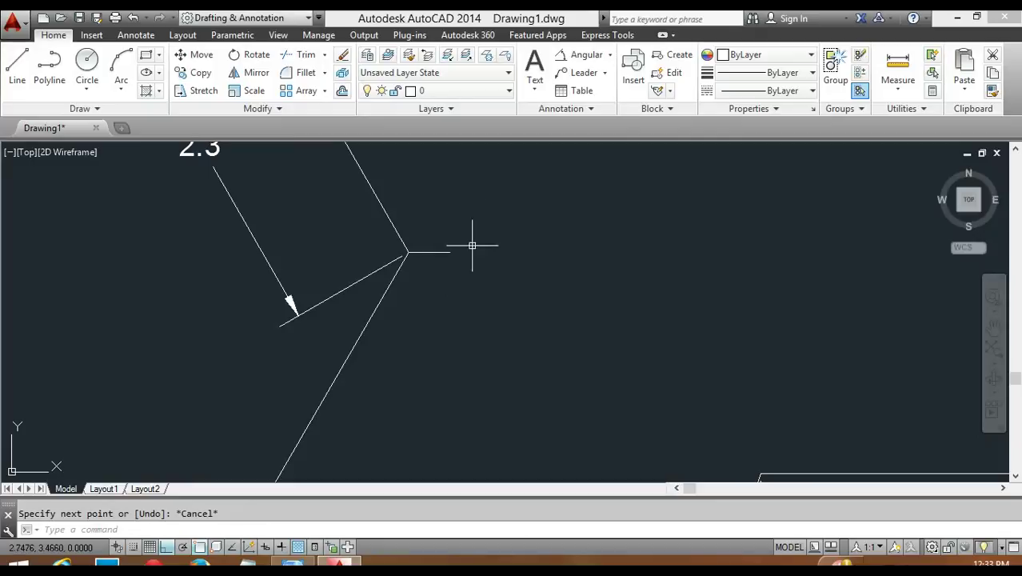
# Step: Dimension the 120° angle between the reference line and the lower slanted edge
pyautogui.click(586, 54)
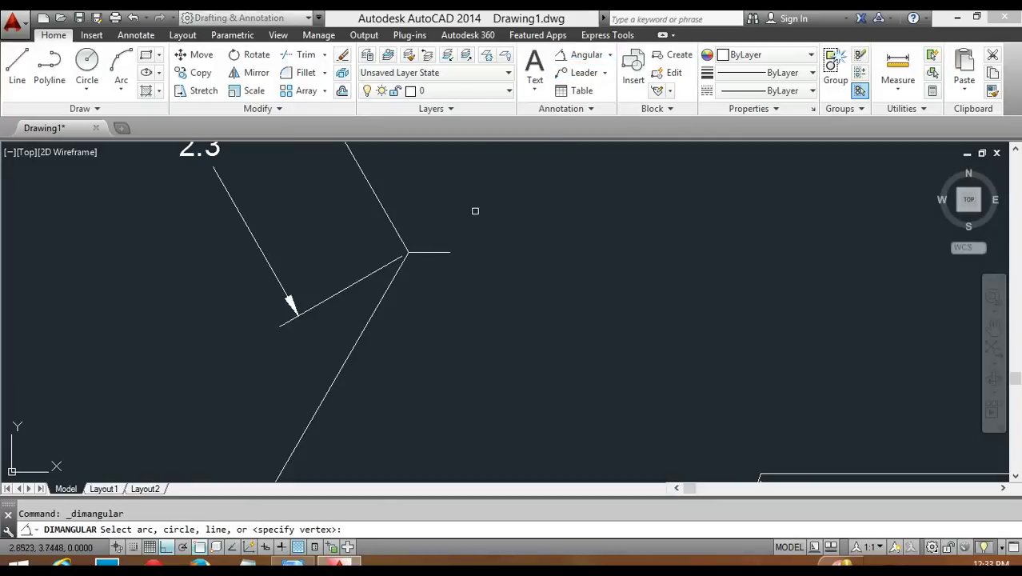
pyautogui.click(426, 252)
pyautogui.click(392, 282)
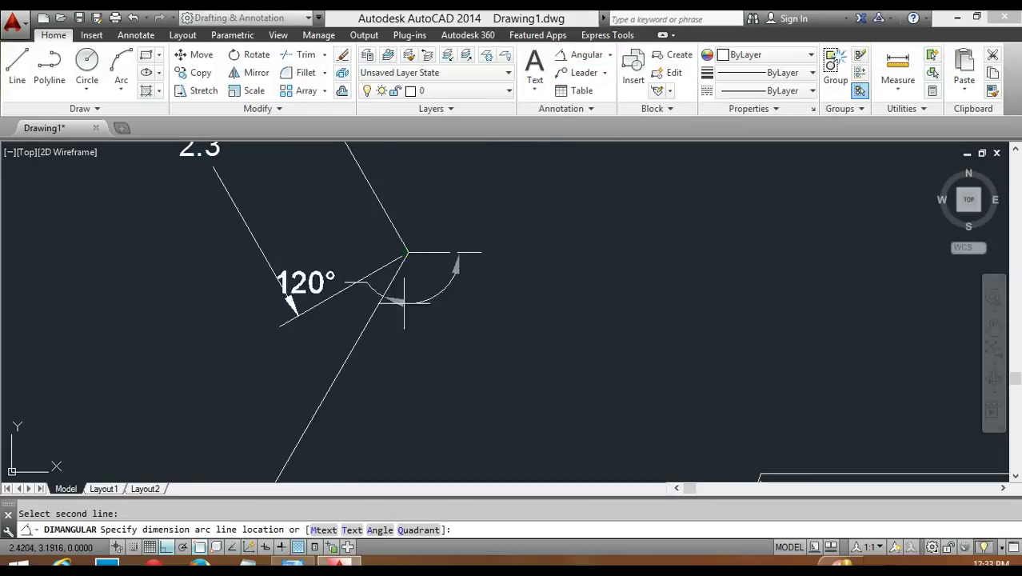
pyautogui.click(474, 381)
pyautogui.scroll(-5, 468, 278)
pyautogui.moveTo(513, 281); pyautogui.dragTo(205, 330, button='middle')
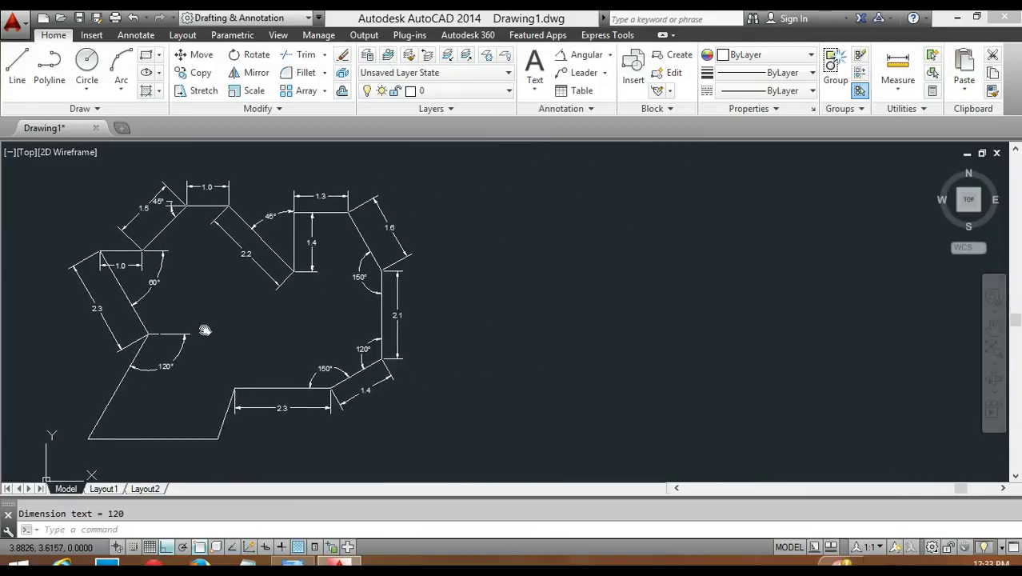
pyautogui.scroll(3, 211, 317)
pyautogui.scroll(-3, 212, 315)
pyautogui.hotkey('alt', 'Tab')
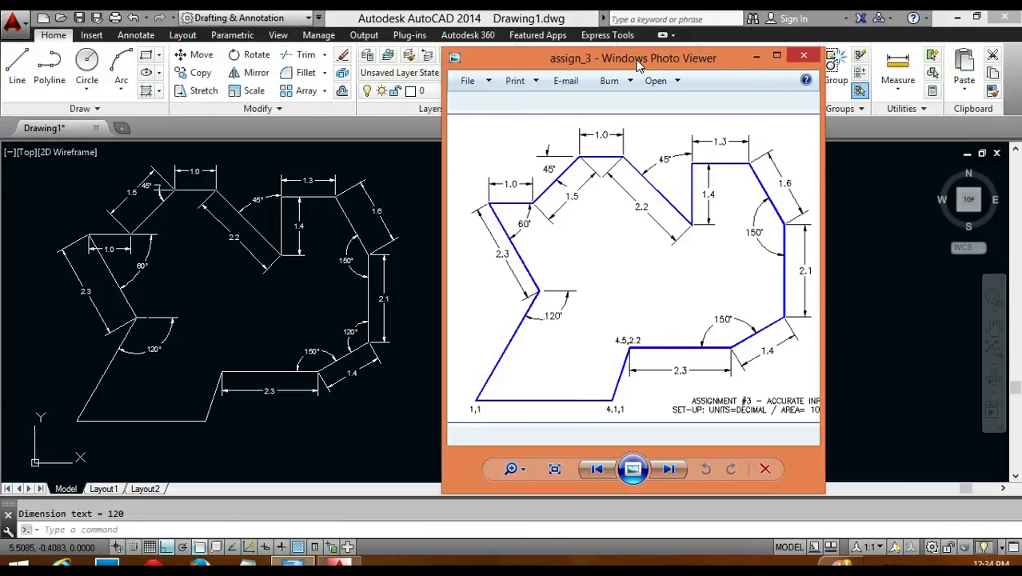
# Step: Move the assign_3 reference image window beside the AutoCAD drawing
pyautogui.moveTo(638, 64)
pyautogui.mouseDown()
pyautogui.moveTo(668, 61)
pyautogui.moveTo(674, 70)
pyautogui.moveTo(679, 56)
pyautogui.mouseUp()
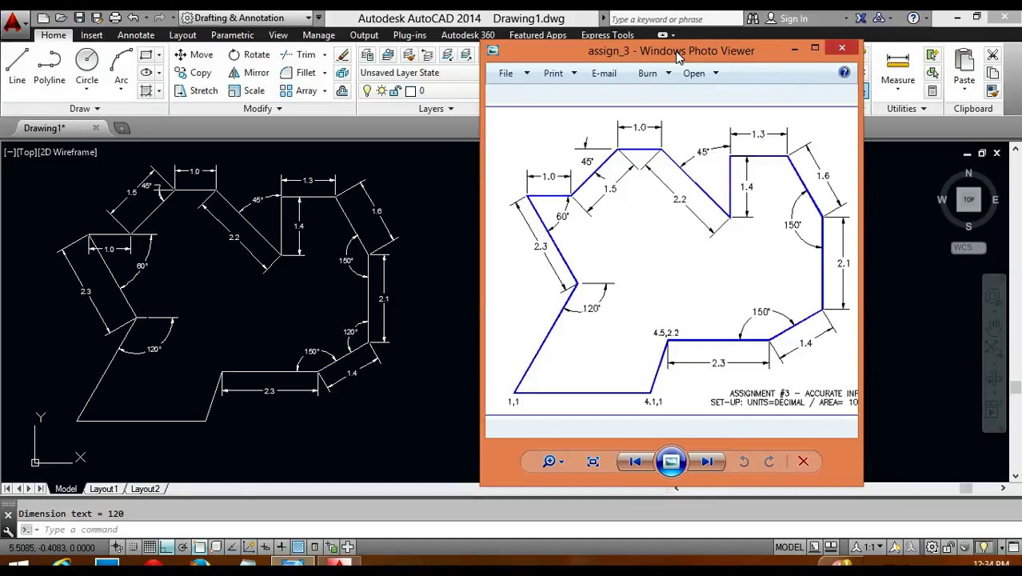
pyautogui.moveTo(676, 54); pyautogui.dragTo(681, 53)
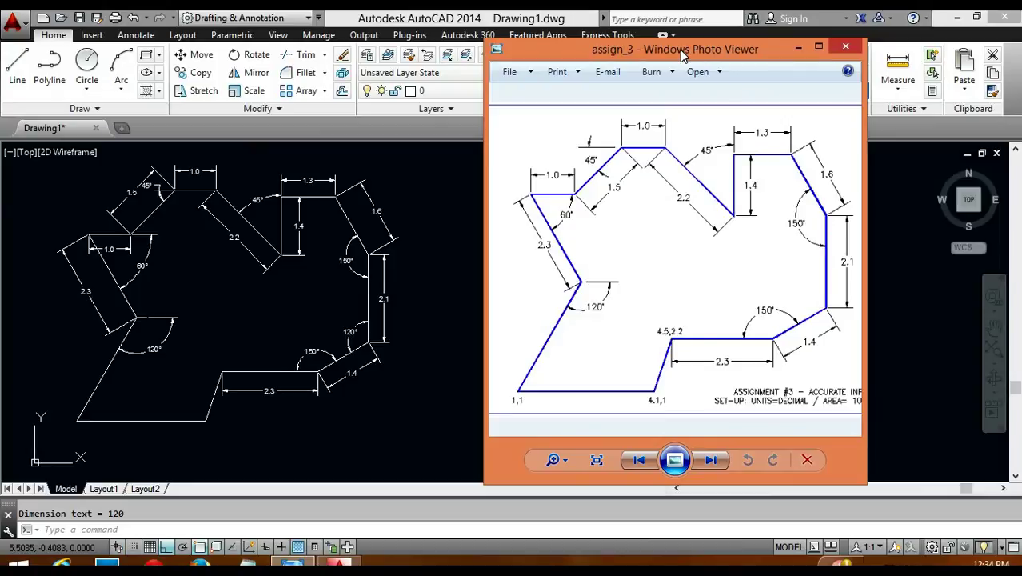
pyautogui.moveTo(680, 50); pyautogui.dragTo(698, 51)
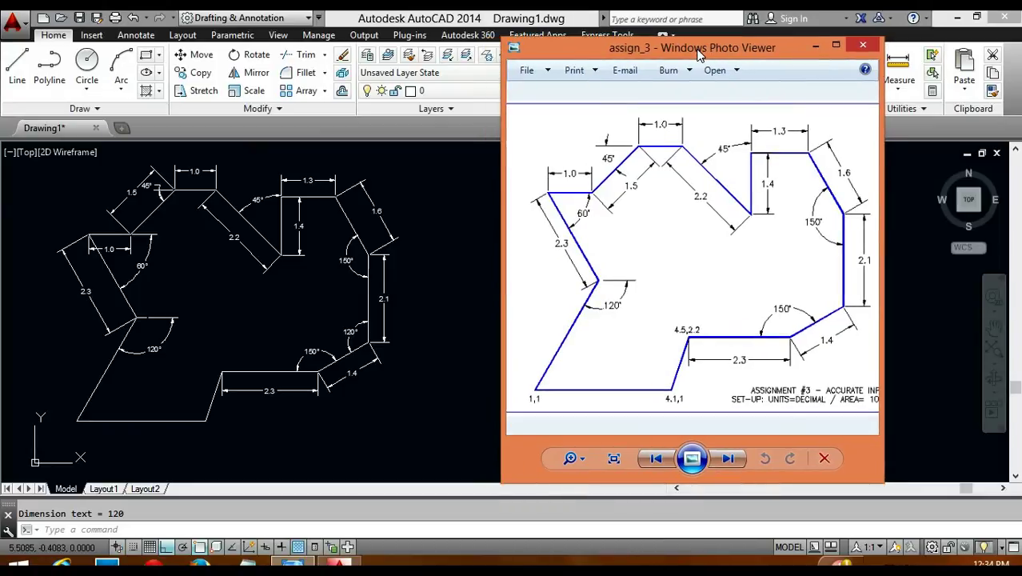